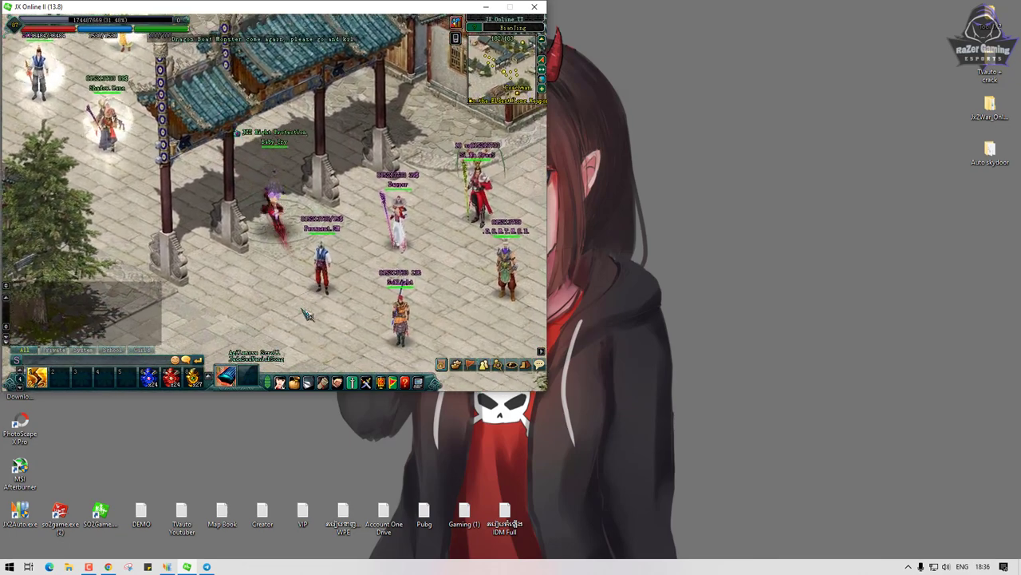
Minimize the game, launch JX2Auto from the desktop's Auto skydoor folder, and minimize the folder window.
{"action": "left_click", "coordinate": [275, 313]}
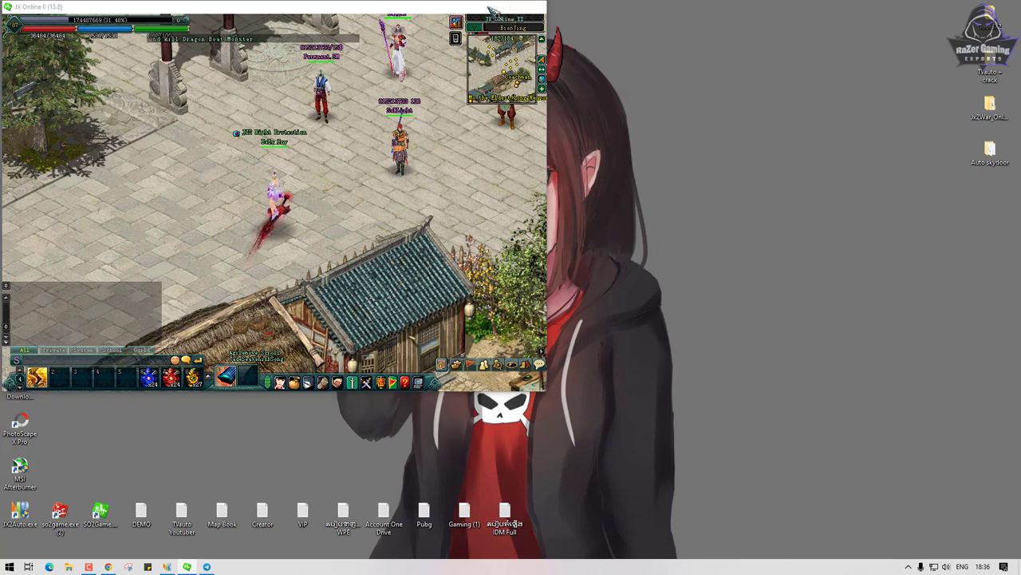
{"action": "left_click", "coordinate": [490, 8]}
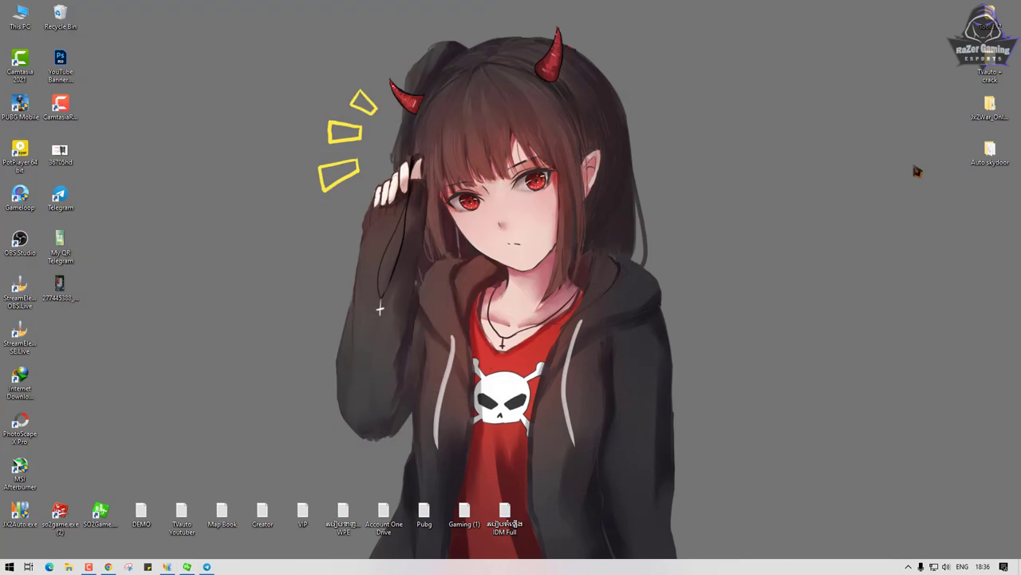
{"action": "double_click", "coordinate": [990, 153]}
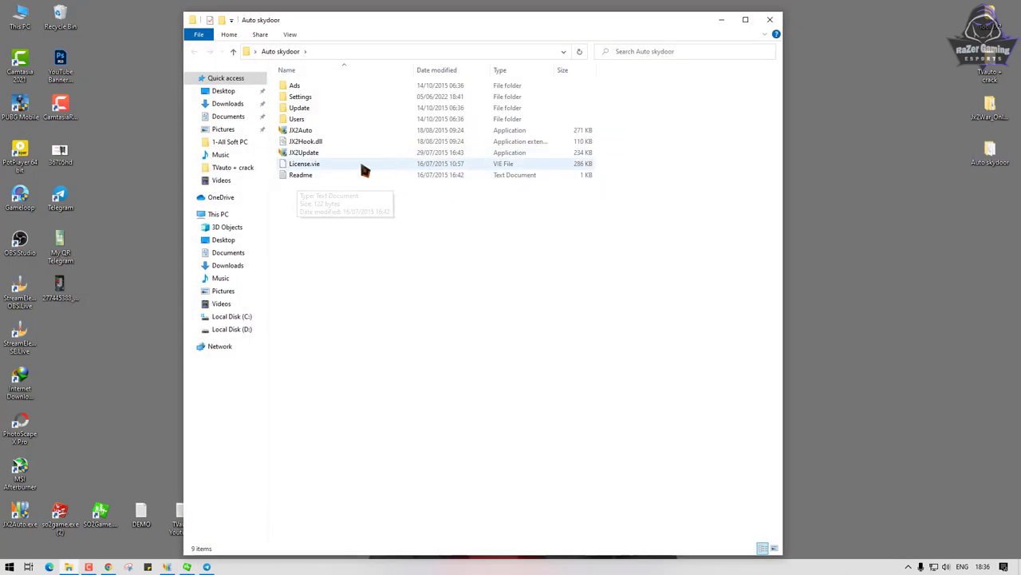
{"action": "left_click", "coordinate": [302, 131]}
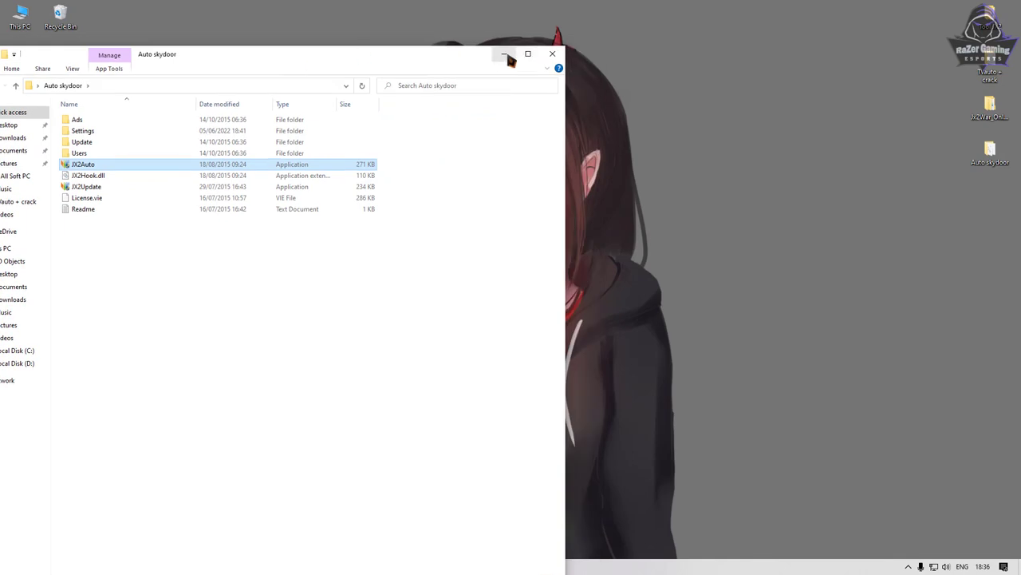
{"action": "left_click_drag", "start_coordinate": [466, 53], "coordinate": [585, 71]}
{"action": "left_click", "coordinate": [607, 70]}
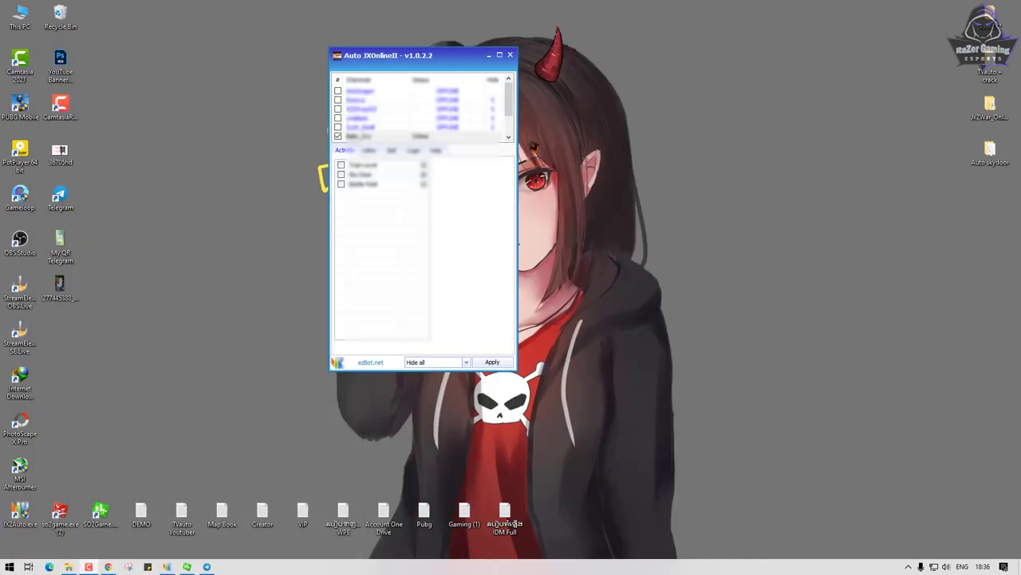
Uncheck the online character in the bot's character list and select the second character.
{"action": "left_click", "coordinate": [338, 136]}
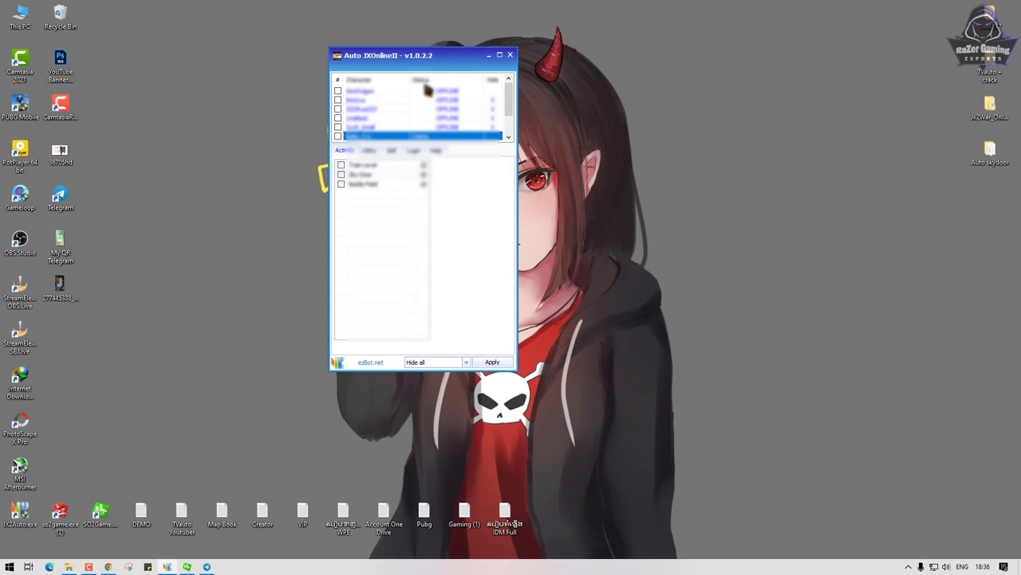
{"action": "scroll", "coordinate": [426, 114], "scroll_direction": "down", "scroll_amount": 1}
{"action": "scroll", "coordinate": [426, 114], "scroll_direction": "up", "scroll_amount": 1}
{"action": "left_click", "coordinate": [428, 99]}
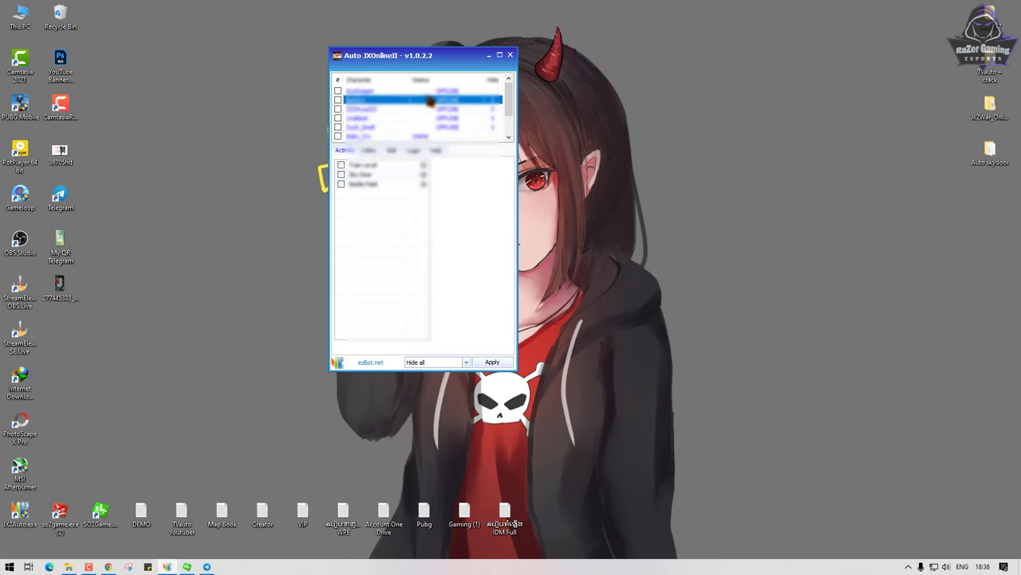
Review the saved login settings of the offline characters, from the first entry through the fifth.
{"action": "left_click", "coordinate": [413, 150]}
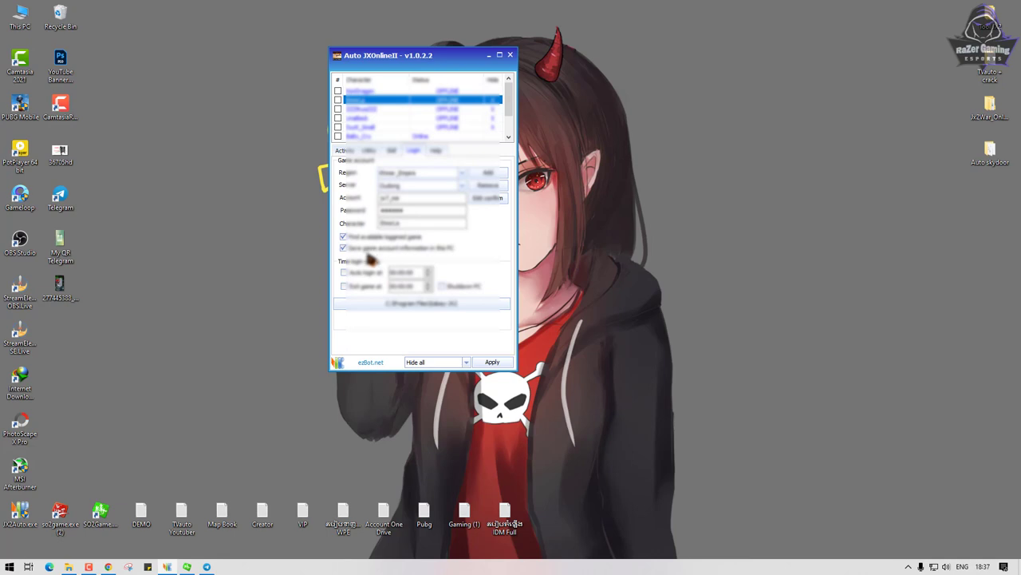
{"action": "left_click", "coordinate": [423, 93]}
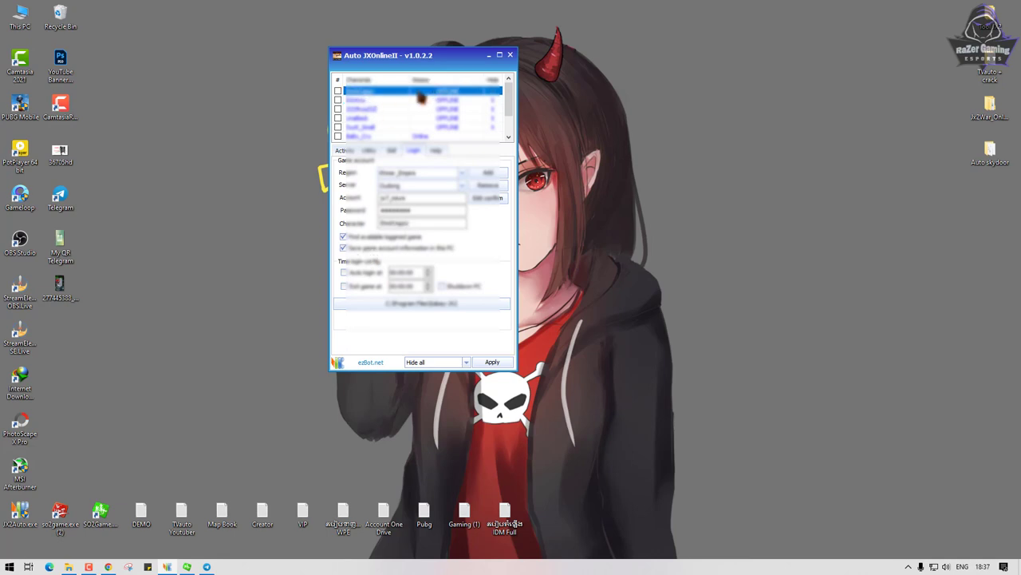
{"action": "left_click", "coordinate": [399, 100]}
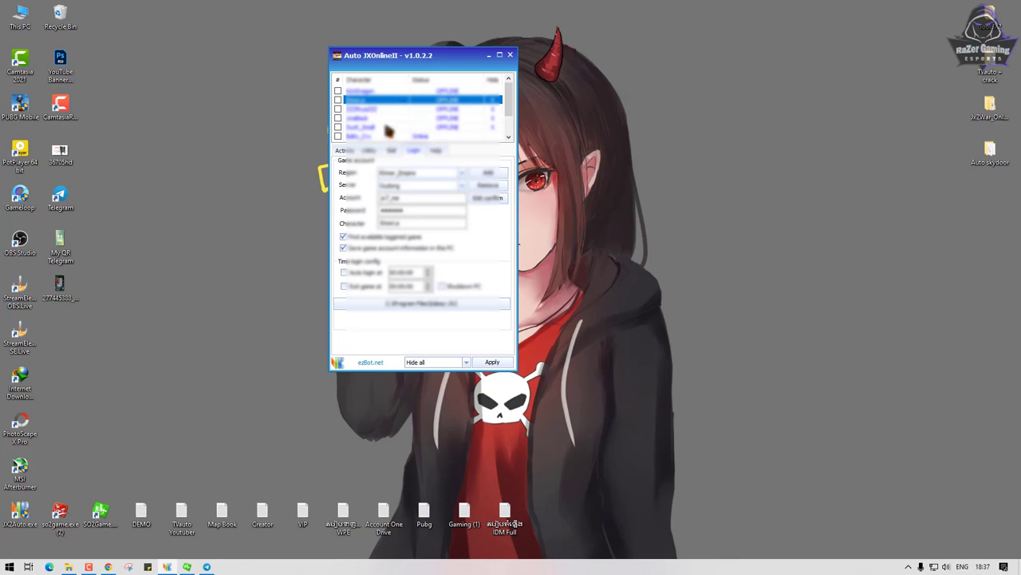
{"action": "left_click", "coordinate": [399, 126]}
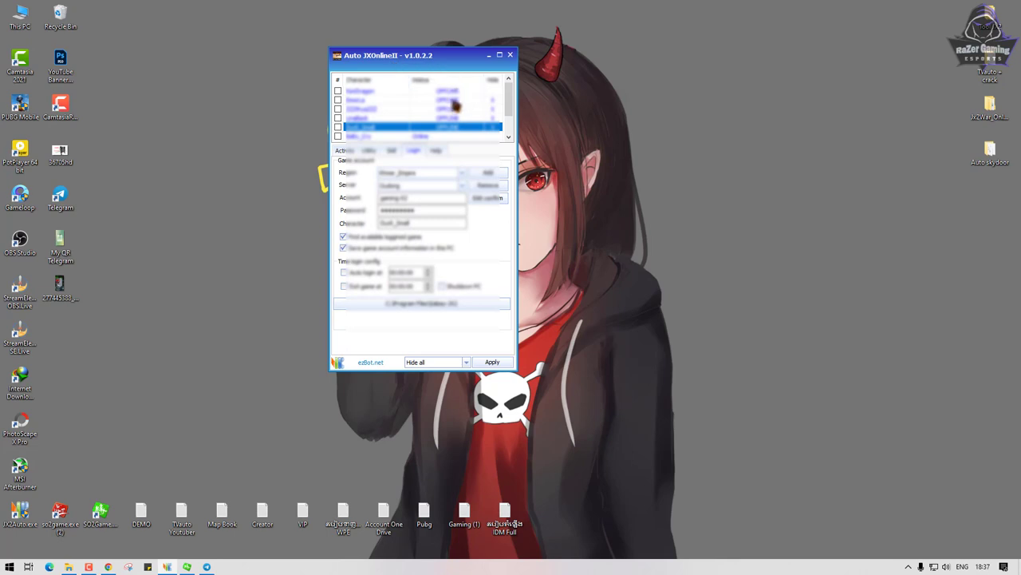
{"action": "left_click", "coordinate": [427, 107]}
{"action": "scroll", "coordinate": [423, 119], "scroll_direction": "down", "scroll_amount": 3}
{"action": "scroll", "coordinate": [422, 127], "scroll_direction": "up", "scroll_amount": 3}
{"action": "scroll", "coordinate": [420, 129], "scroll_direction": "down", "scroll_amount": 3}
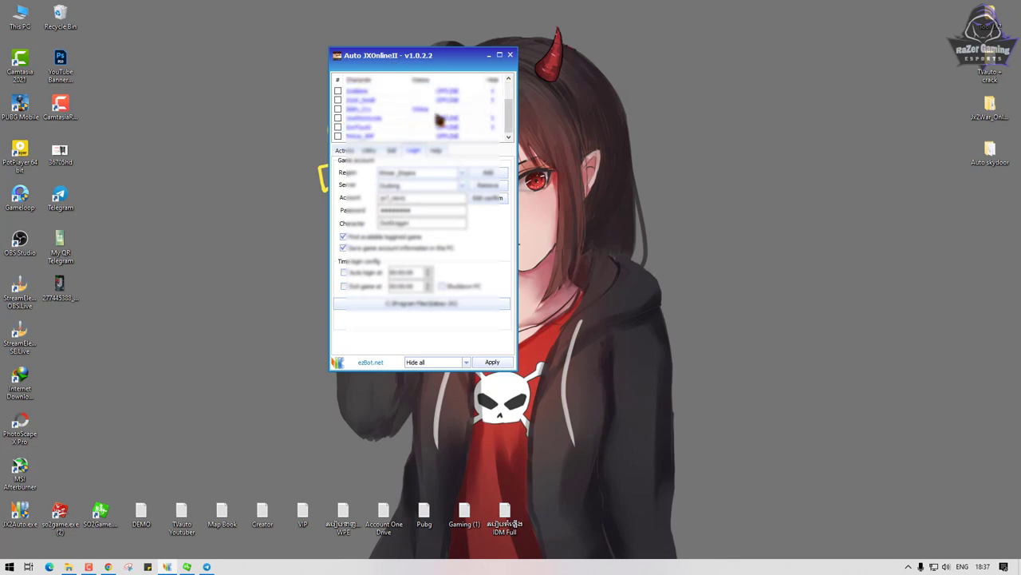
{"action": "scroll", "coordinate": [446, 115], "scroll_direction": "up", "scroll_amount": 3}
{"action": "left_click", "coordinate": [386, 101]}
{"action": "left_click", "coordinate": [388, 110]}
{"action": "left_click", "coordinate": [386, 118]}
{"action": "left_click", "coordinate": [385, 127]}
{"action": "scroll", "coordinate": [415, 136], "scroll_direction": "down", "scroll_amount": 3}
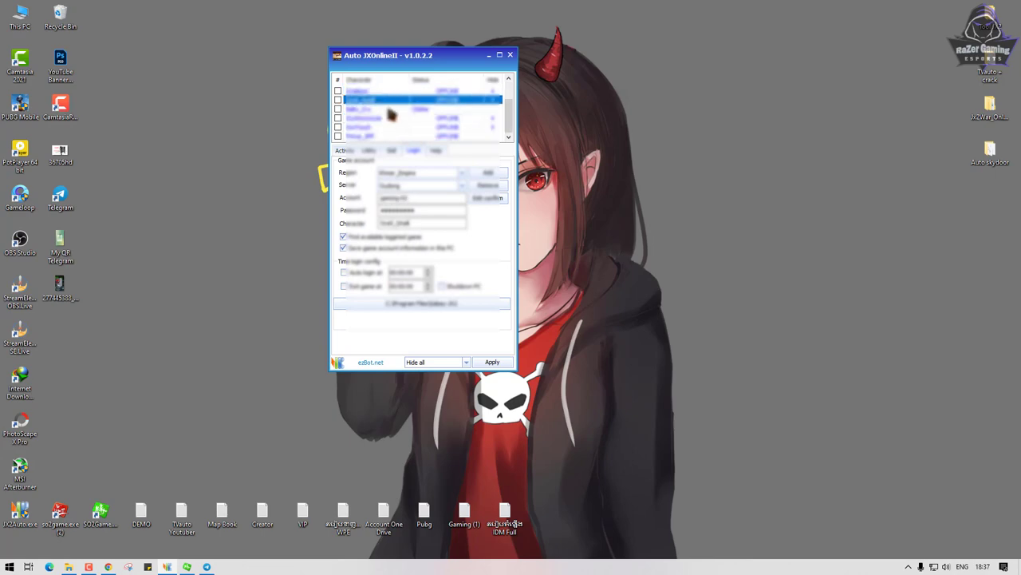
Display the online character's game window, minimize it, and set that character's game to hidden.
{"action": "left_click", "coordinate": [391, 109]}
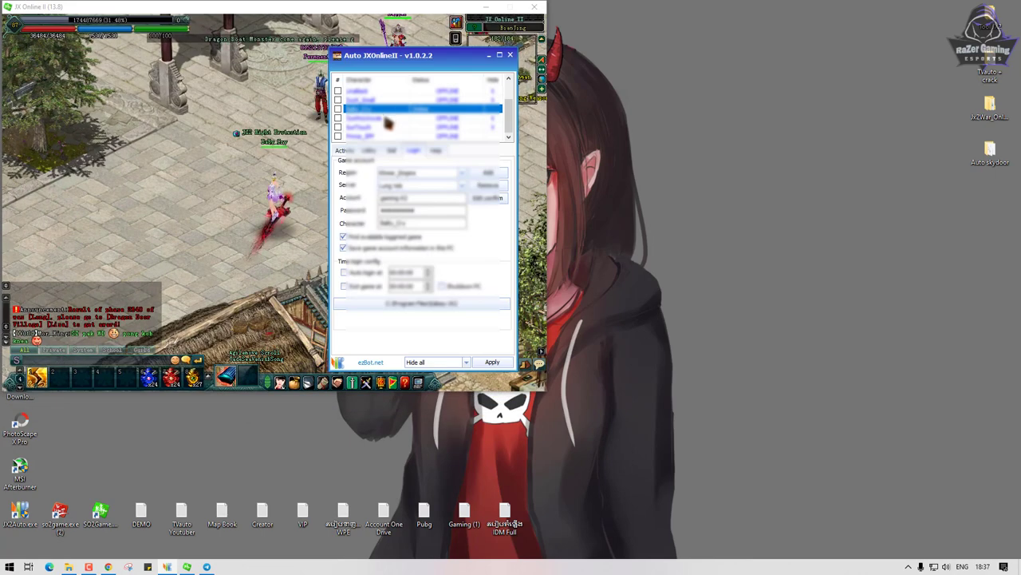
{"action": "left_click", "coordinate": [388, 119]}
{"action": "left_click", "coordinate": [489, 8]}
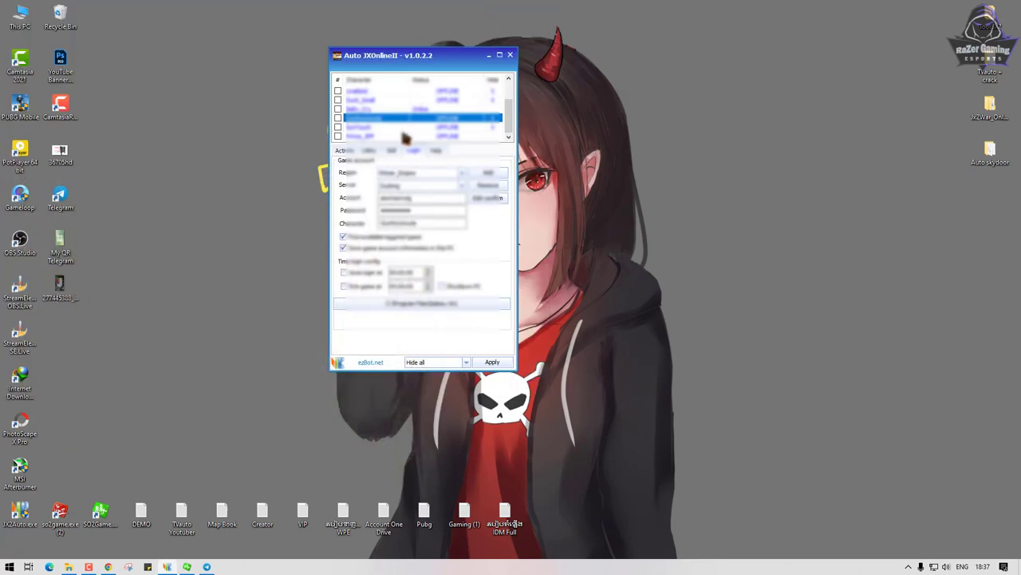
{"action": "left_click", "coordinate": [492, 110]}
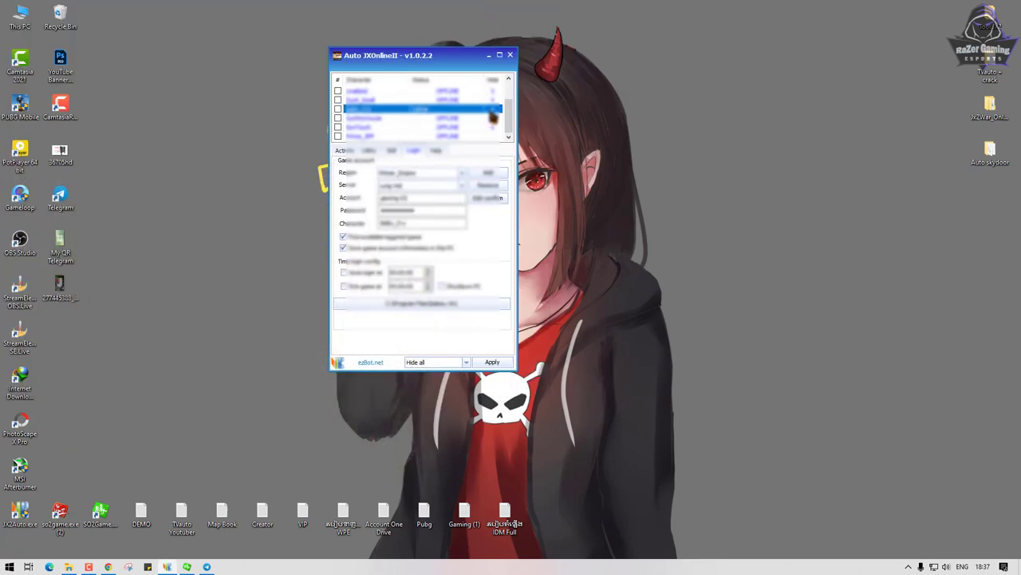
Check the login settings of the last three characters and the third one, and close the bot.
{"action": "left_click", "coordinate": [415, 120]}
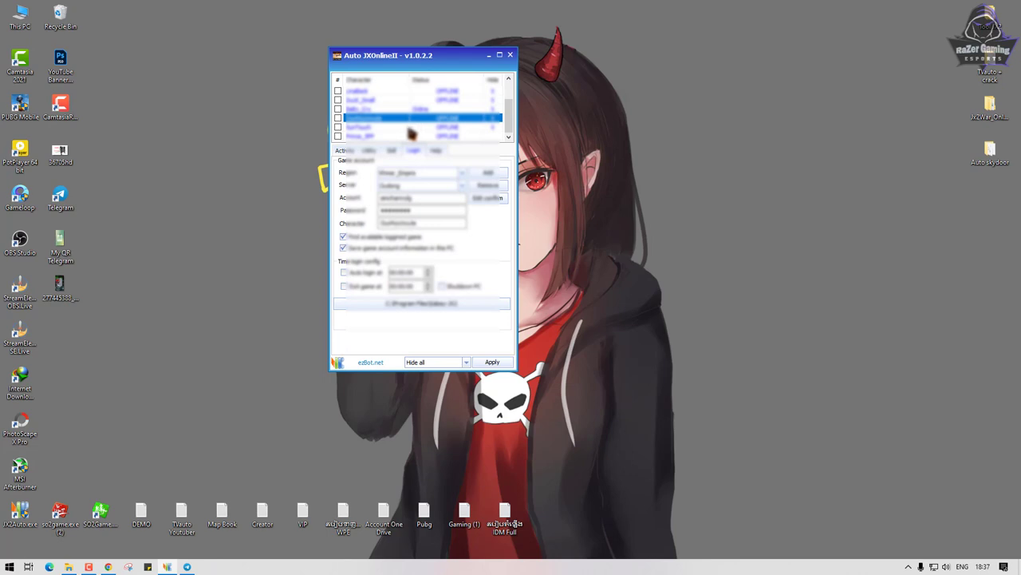
{"action": "left_click", "coordinate": [414, 128]}
{"action": "left_click", "coordinate": [414, 136]}
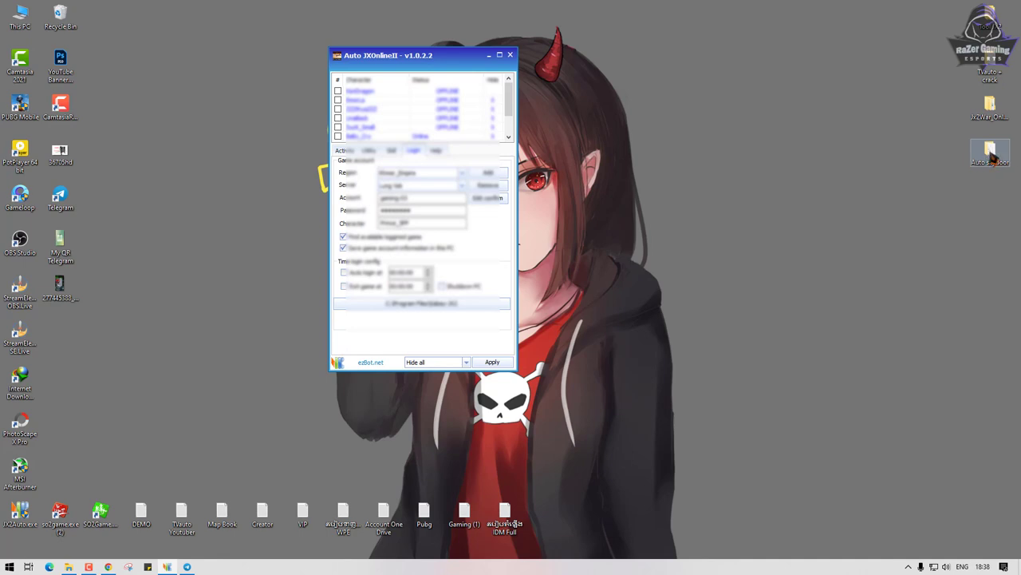
{"action": "left_click", "coordinate": [401, 109]}
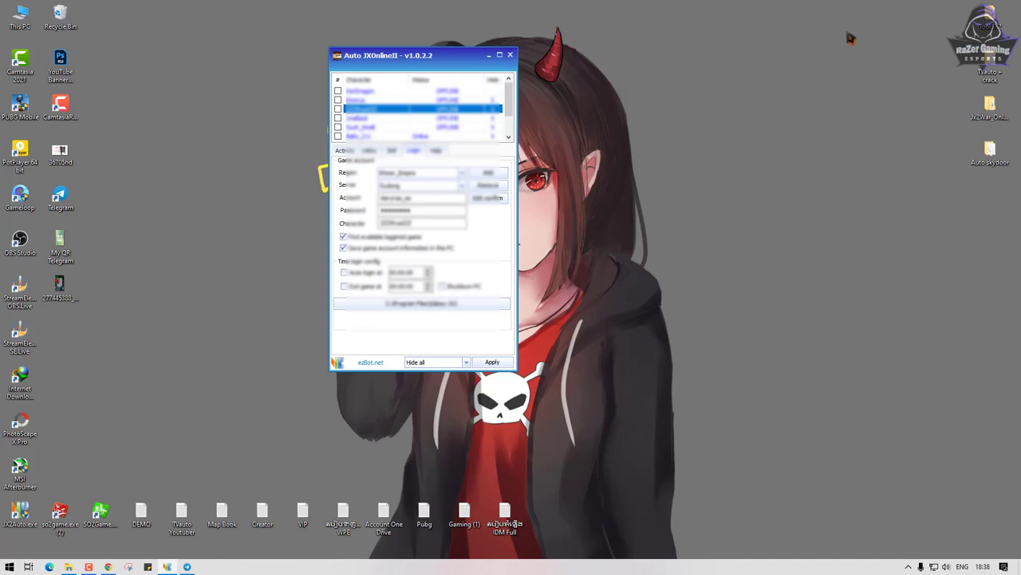
{"action": "left_click", "coordinate": [511, 55]}
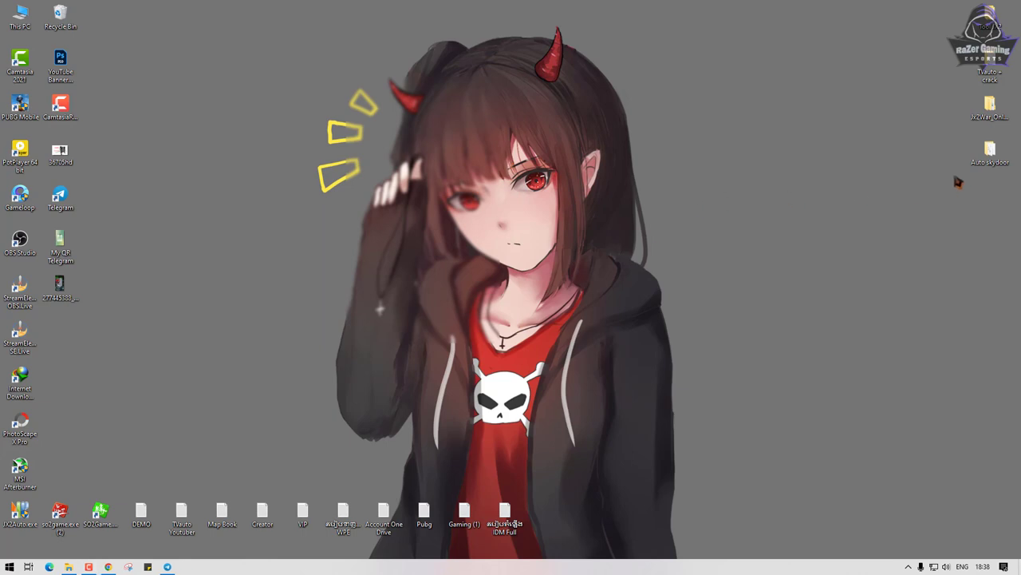
Switch to MEGA in the browser, open the My File Not Share folder, and resize the window to expose the desktop.
{"action": "left_click", "coordinate": [990, 152]}
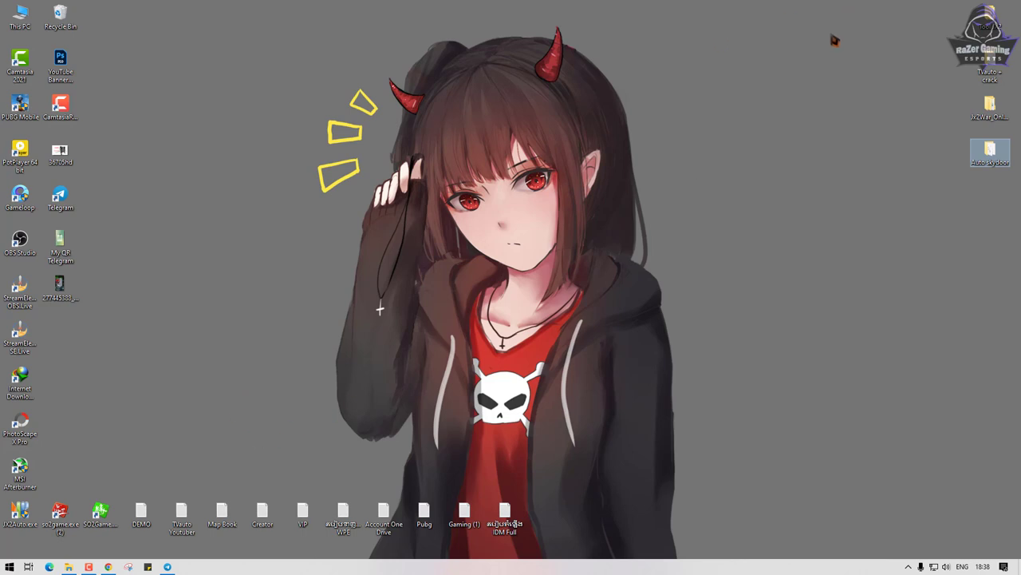
{"action": "key", "text": "Return"}
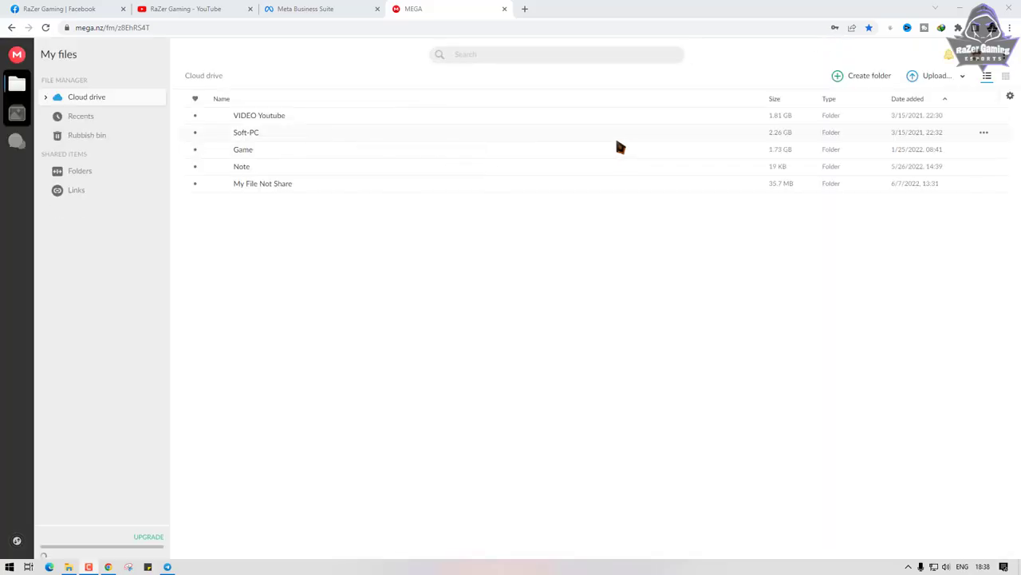
{"action": "double_click", "coordinate": [249, 186]}
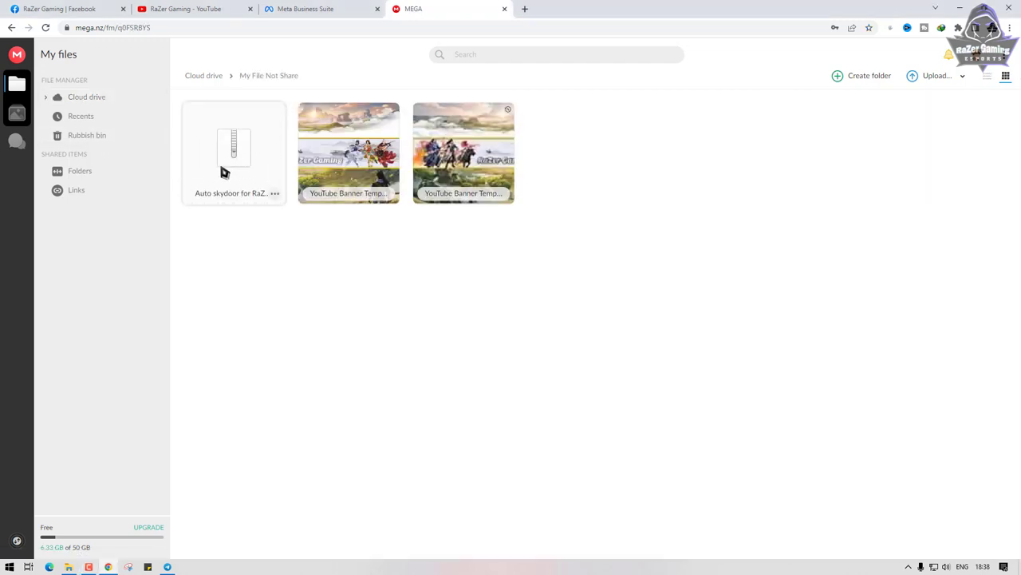
{"action": "left_click_drag", "start_coordinate": [602, 16], "coordinate": [379, 36]}
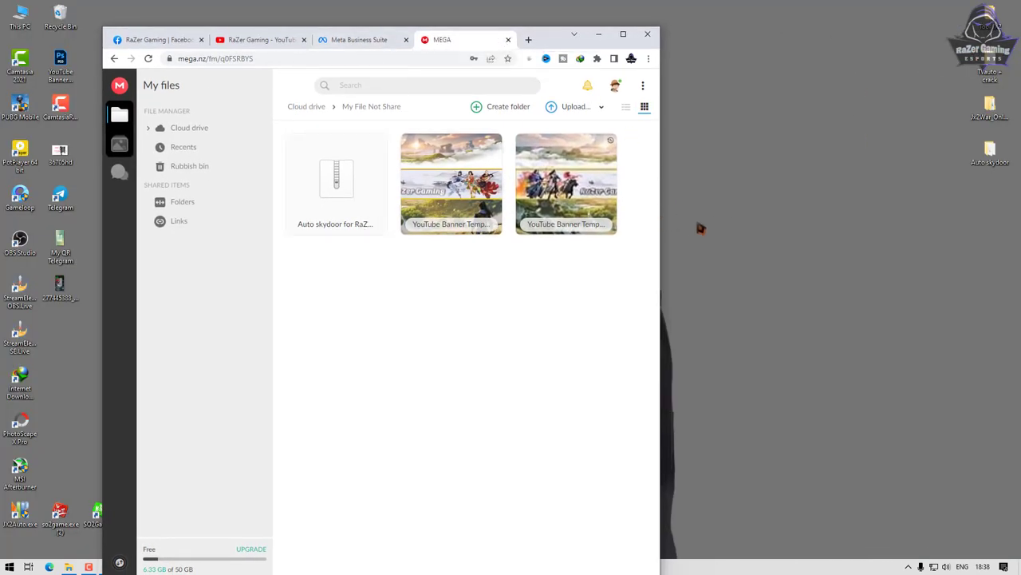
{"action": "left_click_drag", "start_coordinate": [662, 242], "coordinate": [853, 217]}
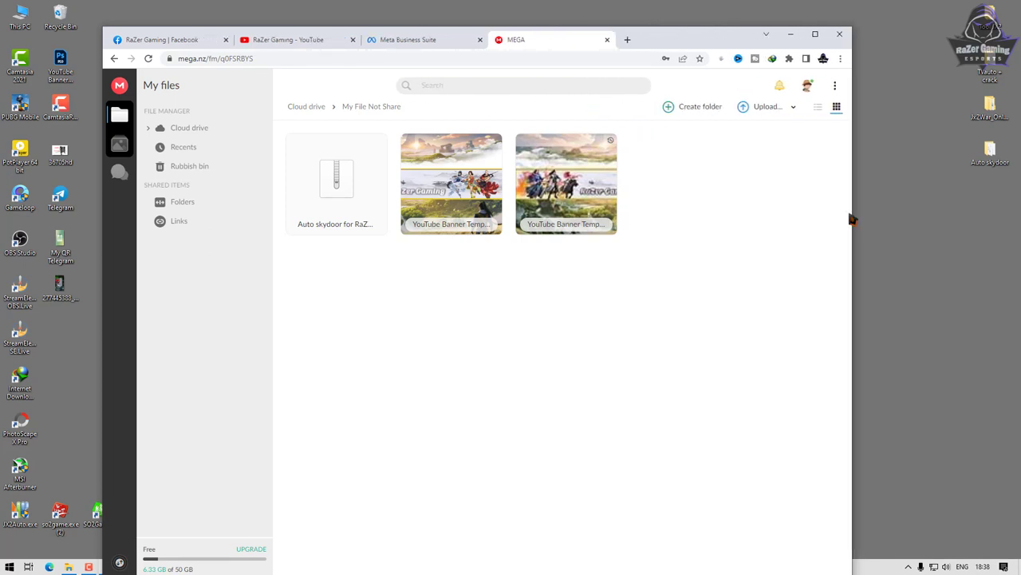
Download Auto skydoor for RaZer.zip, place a copy on the desktop, and minimize the browser.
{"action": "left_click", "coordinate": [377, 224]}
{"action": "left_click", "coordinate": [510, 307]}
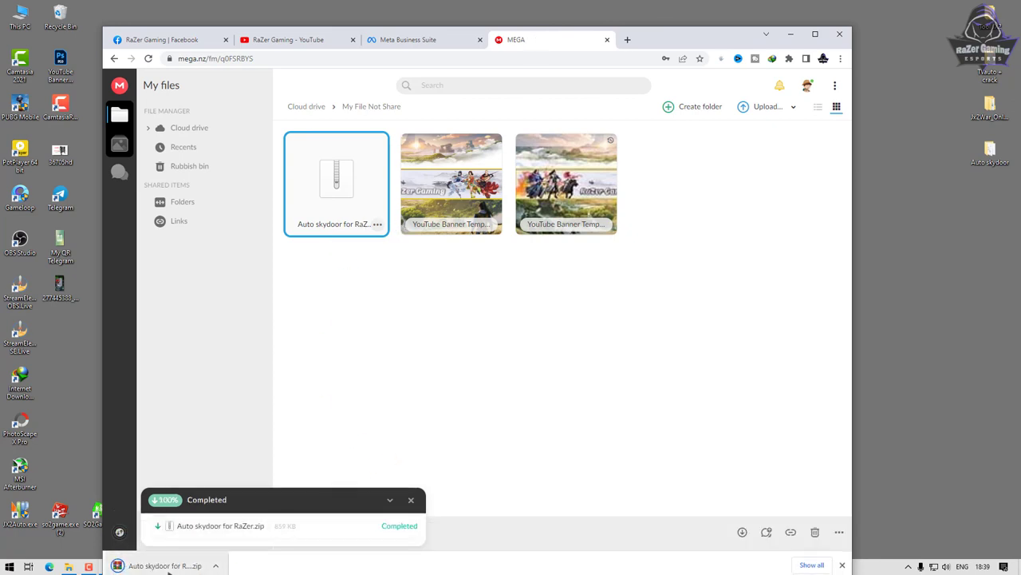
{"action": "left_click_drag", "start_coordinate": [163, 565], "coordinate": [989, 227]}
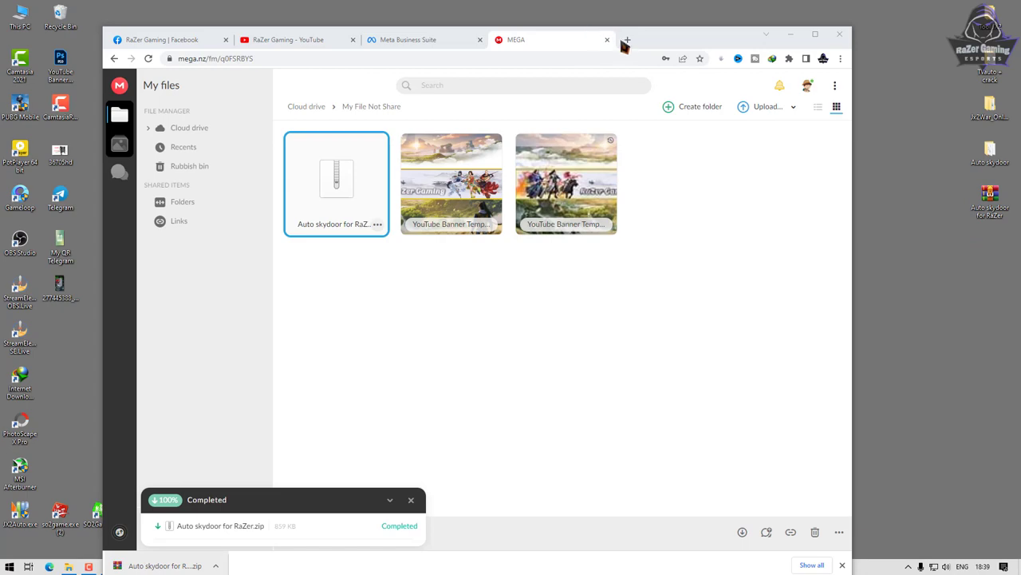
{"action": "left_click_drag", "start_coordinate": [612, 36], "coordinate": [522, 86]}
{"action": "left_click", "coordinate": [699, 85]}
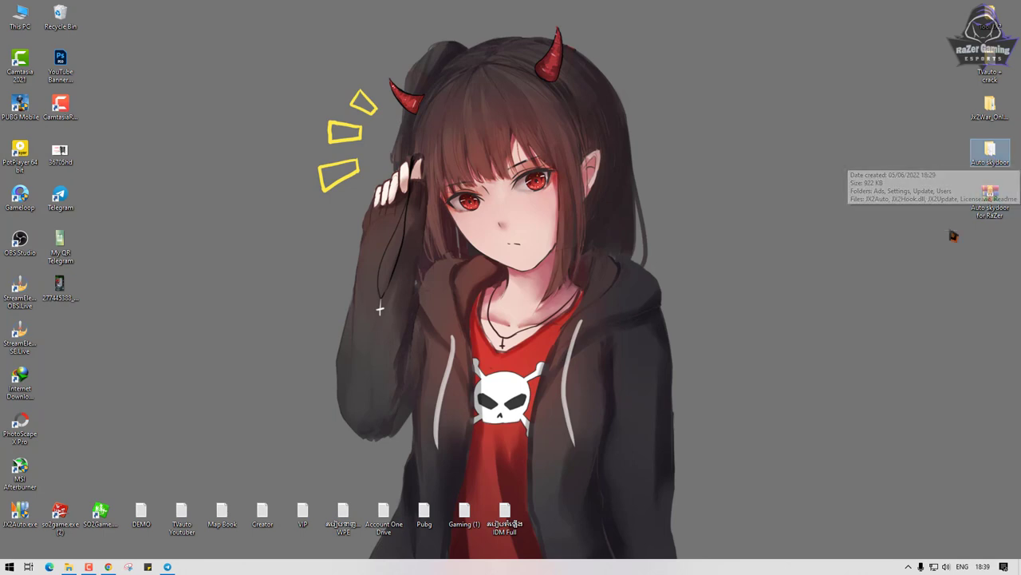
Extract the Auto skydoor folder from the archive to the desktop, replacing the existing files, and close the archive.
{"action": "double_click", "coordinate": [990, 205]}
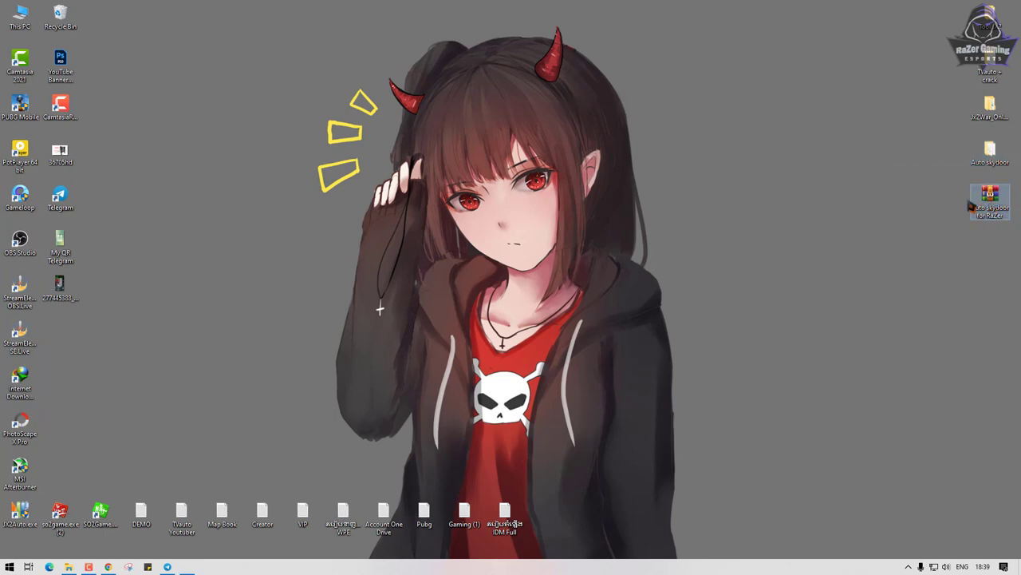
{"action": "left_click_drag", "start_coordinate": [36, 294], "coordinate": [142, 160]}
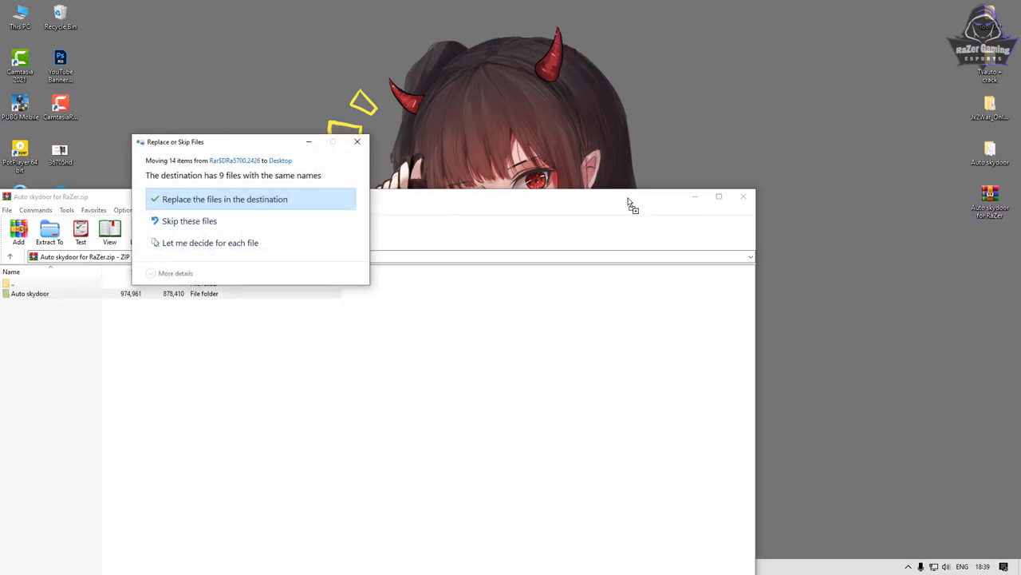
{"action": "left_click", "coordinate": [289, 200]}
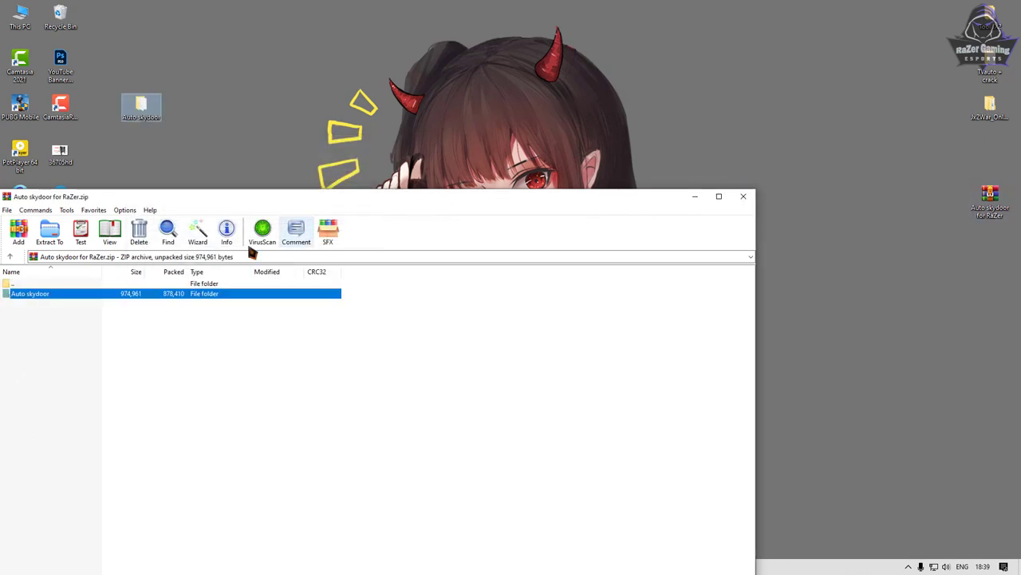
{"action": "left_click", "coordinate": [742, 197]}
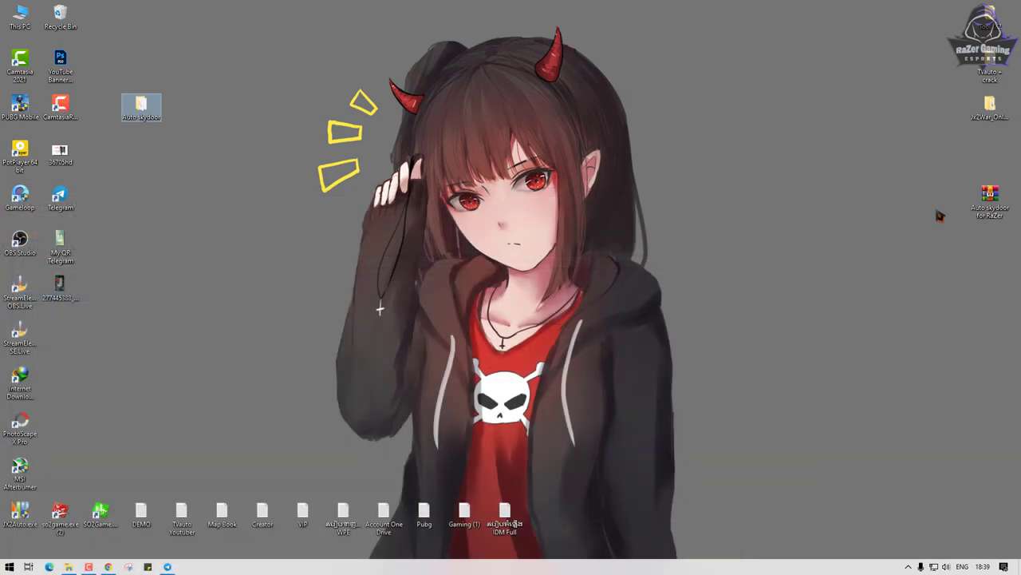
Rearrange the desktop so the archive sits below the Jx2War folder and Auto skydoor sits beside the 38705hd image.
{"action": "left_click", "coordinate": [990, 199]}
{"action": "left_click_drag", "start_coordinate": [990, 200], "coordinate": [988, 157]}
{"action": "left_click_drag", "start_coordinate": [141, 105], "coordinate": [101, 153]}
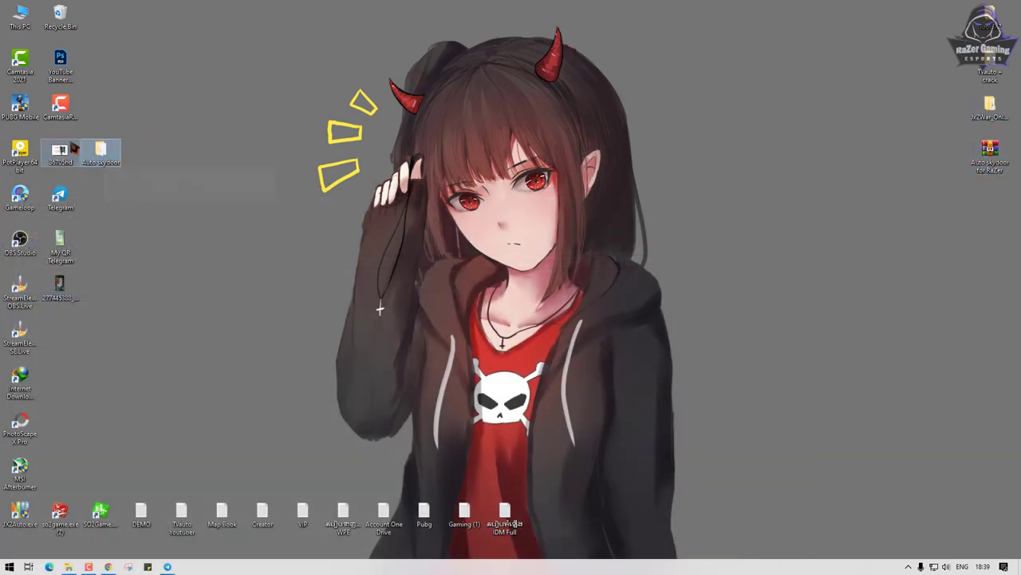
Open the extracted Auto skydoor folder and launch JX2Auto.
{"action": "double_click", "coordinate": [100, 151]}
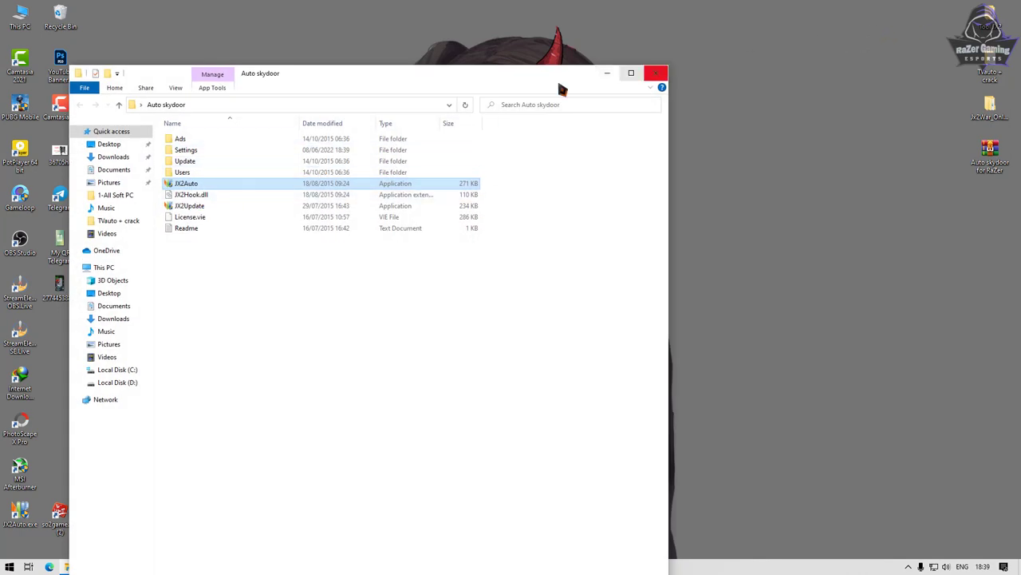
{"action": "right_click", "coordinate": [220, 186]}
{"action": "left_click", "coordinate": [300, 204]}
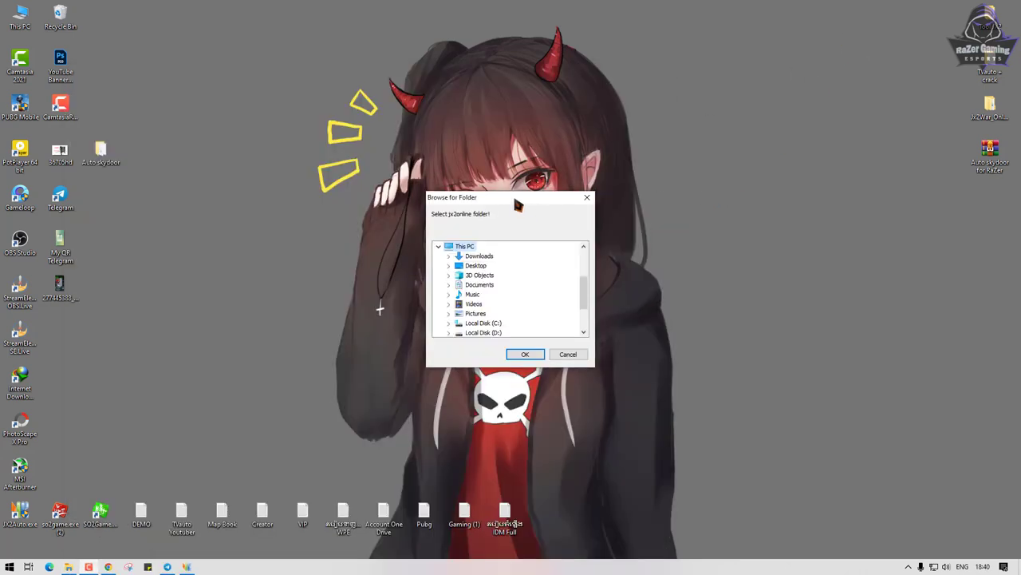
Choose C:\Program Files\Sabay-JX2 as the jx2online folder and confirm the selection.
{"action": "left_click_drag", "start_coordinate": [517, 205], "coordinate": [434, 84]}
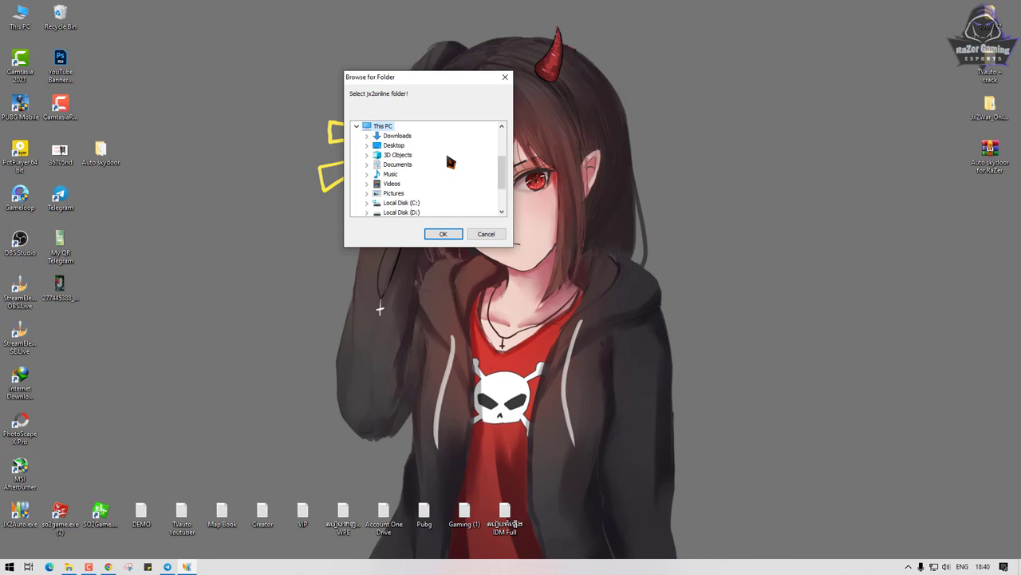
{"action": "left_click", "coordinate": [366, 203]}
{"action": "left_click", "coordinate": [377, 174]}
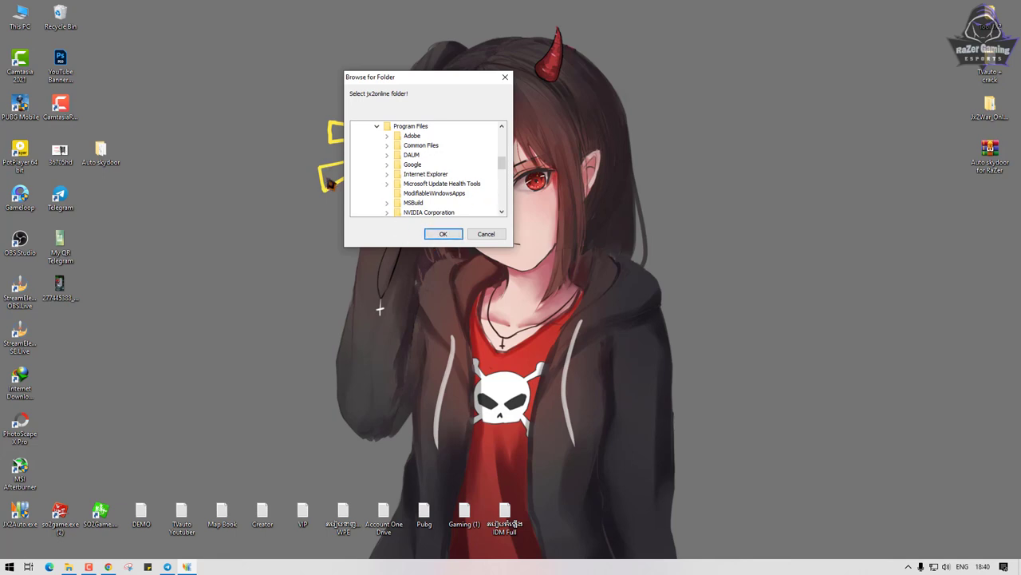
{"action": "left_click", "coordinate": [96, 160]}
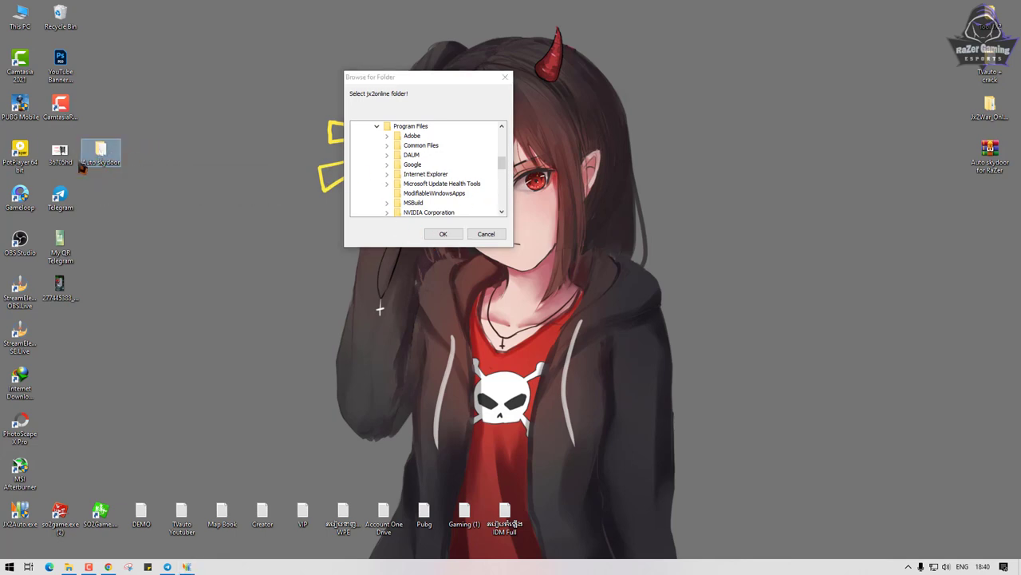
{"action": "scroll", "coordinate": [443, 182], "scroll_direction": "down", "scroll_amount": 1}
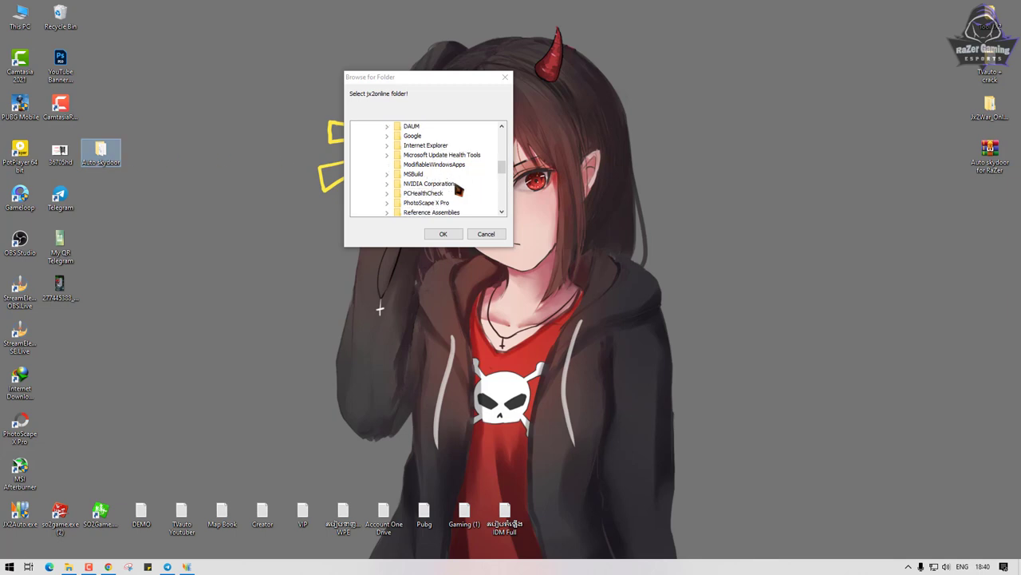
{"action": "scroll", "coordinate": [425, 175], "scroll_direction": "down", "scroll_amount": 1}
{"action": "double_click", "coordinate": [421, 195]}
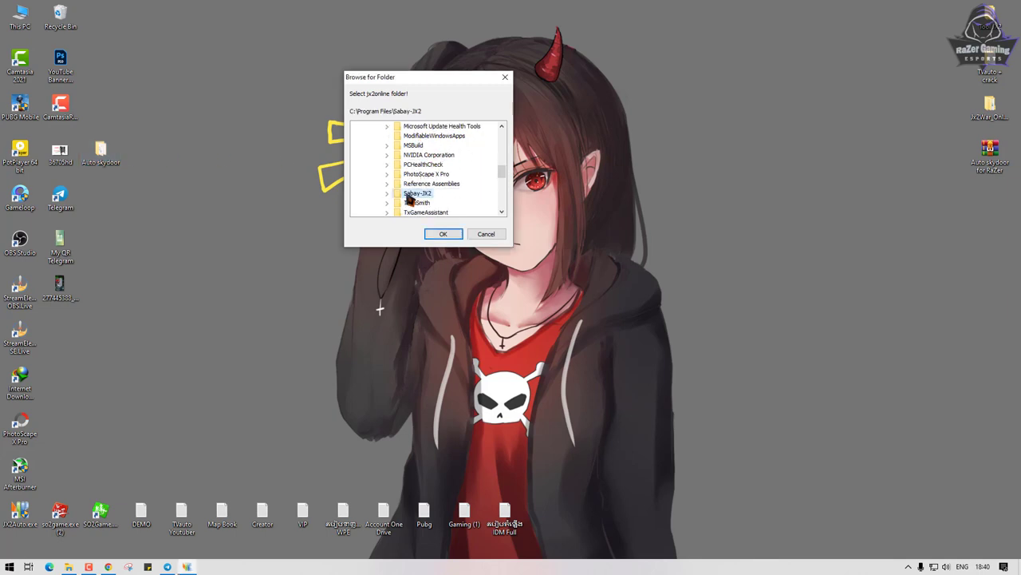
{"action": "left_click", "coordinate": [452, 231]}
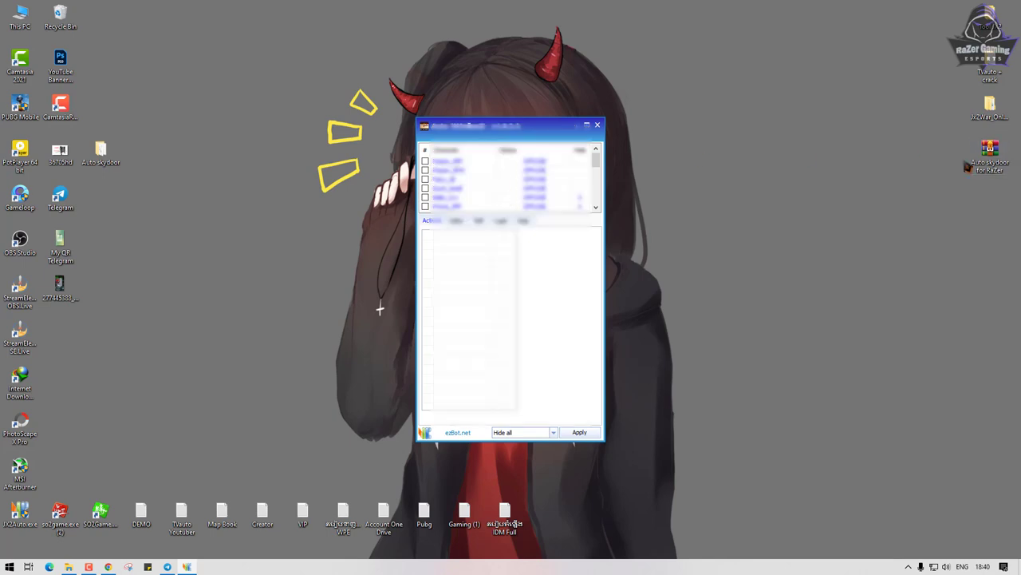
Select a character in the bot, review its login settings and available actions, and minimize the bot window.
{"action": "double_click", "coordinate": [981, 154]}
{"action": "left_click", "coordinate": [489, 170]}
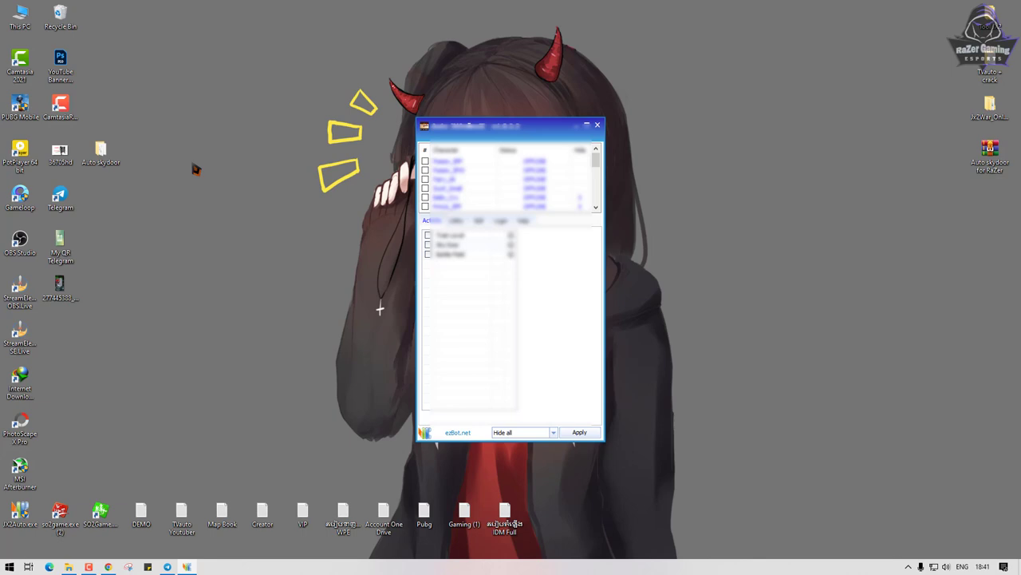
{"action": "left_click", "coordinate": [499, 223]}
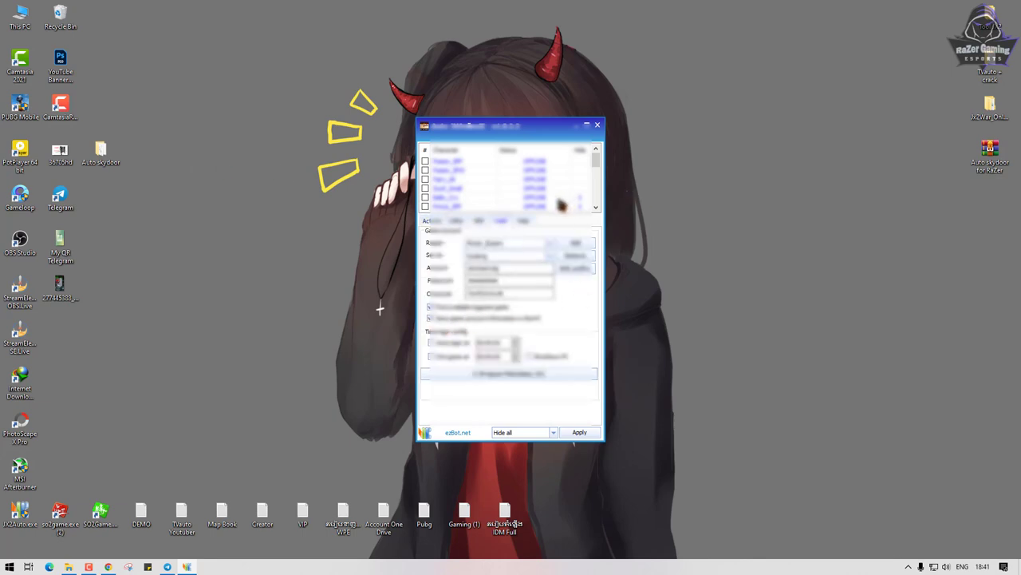
{"action": "left_click", "coordinate": [433, 222]}
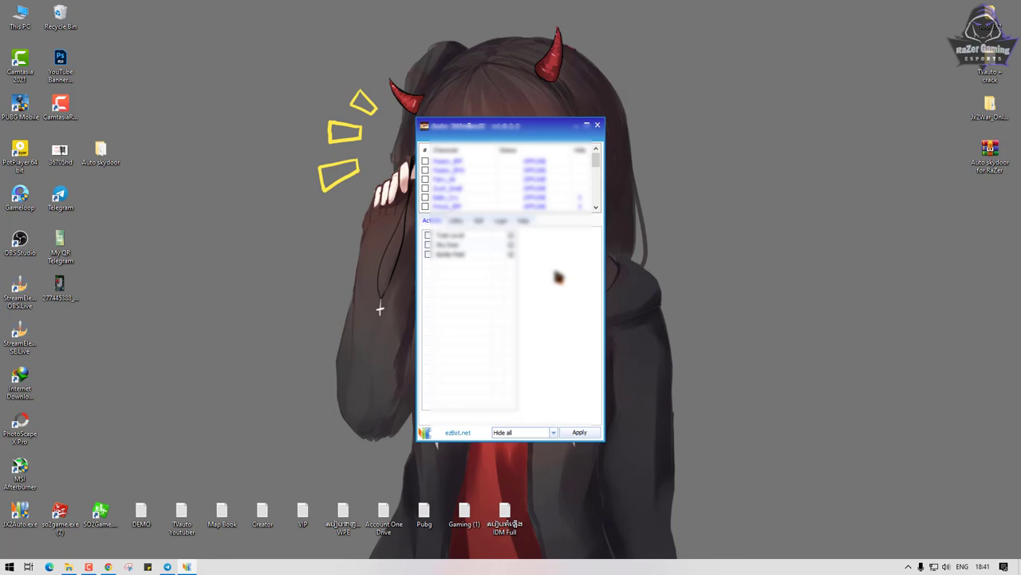
{"action": "left_click", "coordinate": [577, 126]}
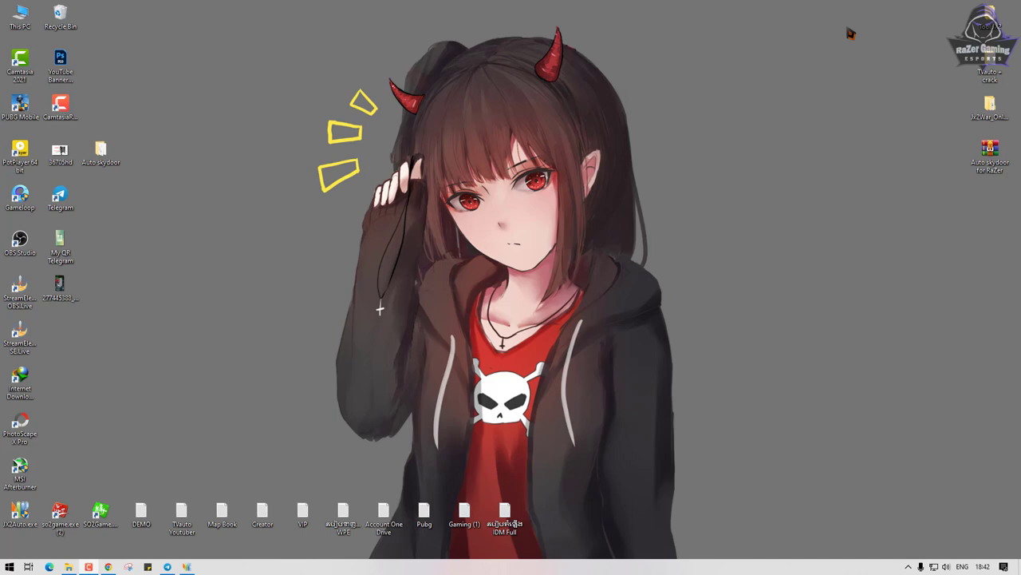
Launch Chrome with the Person 1 profile and enlarge its window to fill the desktop.
{"action": "left_click", "coordinate": [108, 567]}
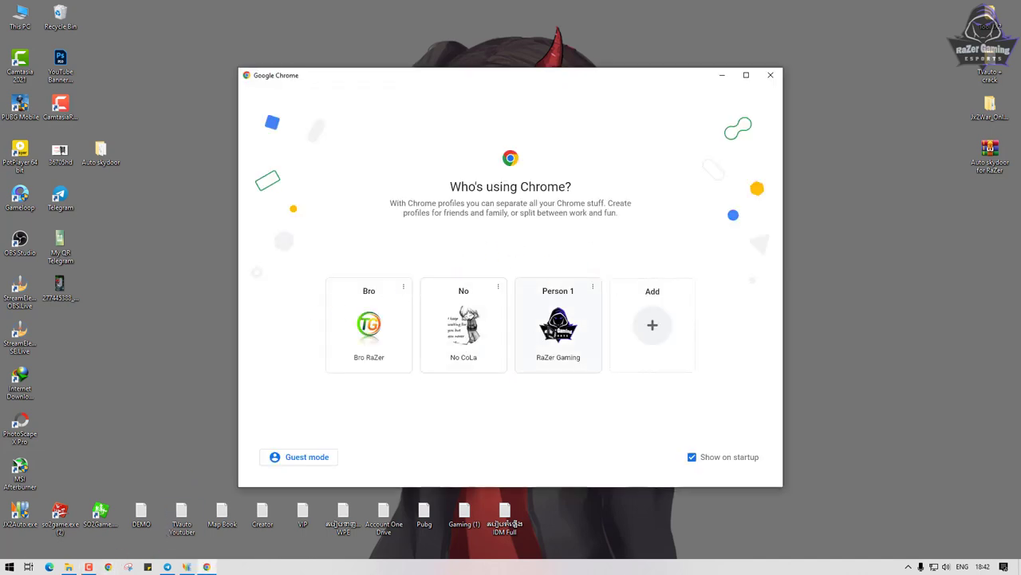
{"action": "left_click", "coordinate": [531, 326]}
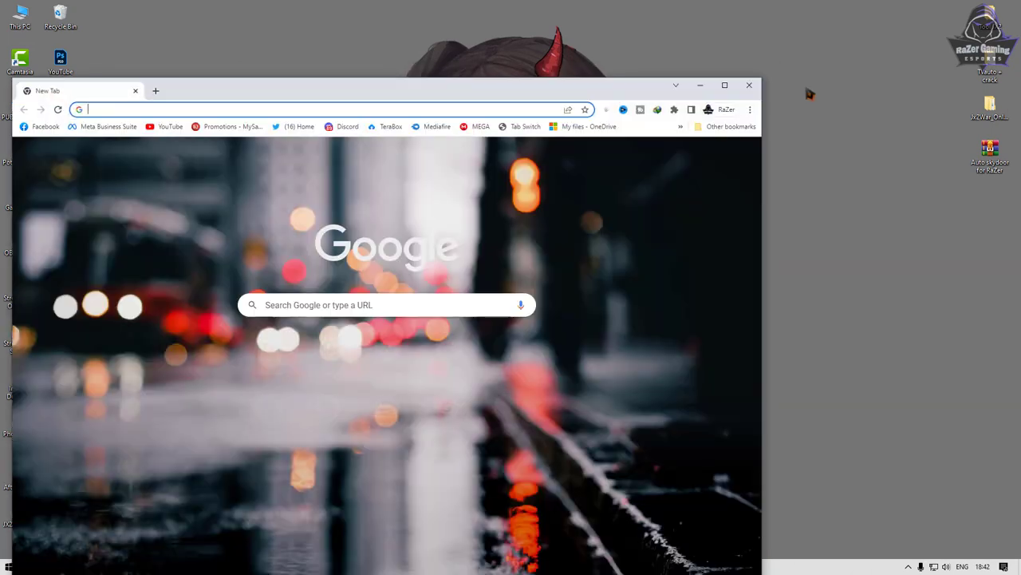
{"action": "left_click_drag", "start_coordinate": [620, 93], "coordinate": [609, 18]}
{"action": "left_click_drag", "start_coordinate": [760, 177], "coordinate": [1014, 160]}
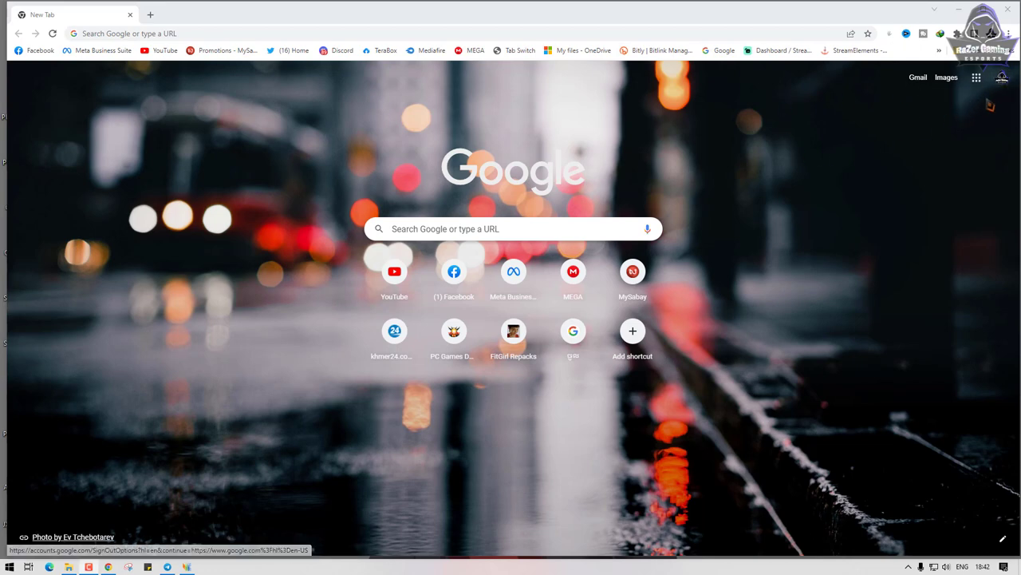
Examine the saved passwords under Chrome's Autofill settings and close the browser.
{"action": "left_click", "coordinate": [1008, 34]}
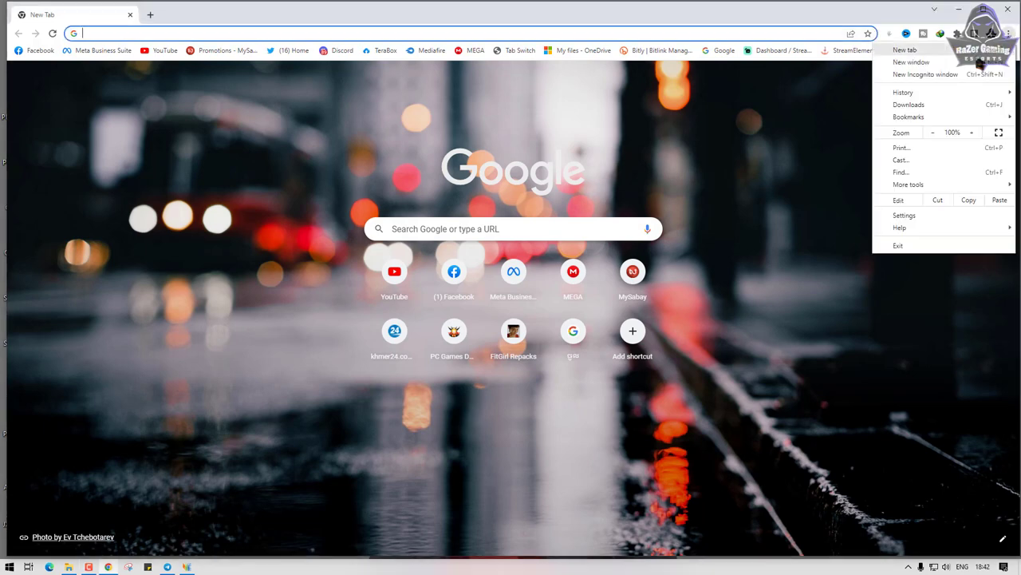
{"action": "left_click", "coordinate": [905, 216]}
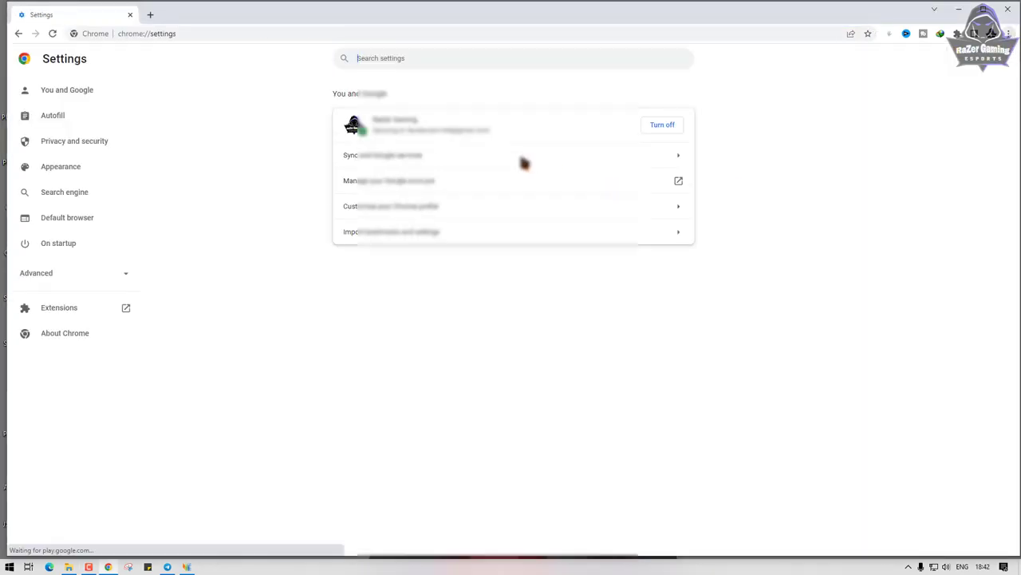
{"action": "left_click", "coordinate": [70, 118]}
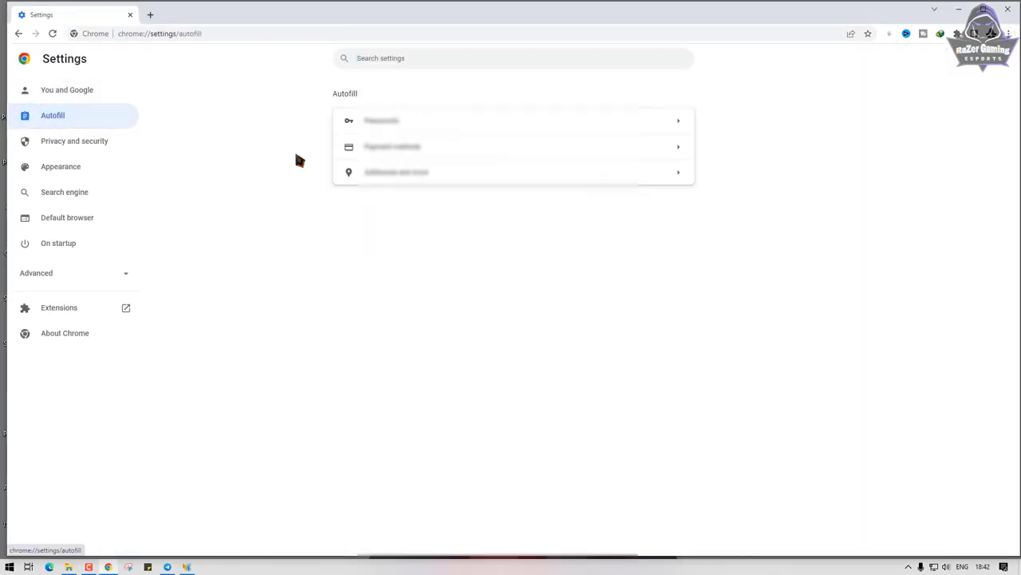
{"action": "left_click", "coordinate": [378, 124]}
{"action": "scroll", "coordinate": [607, 303], "scroll_direction": "down", "scroll_amount": 5}
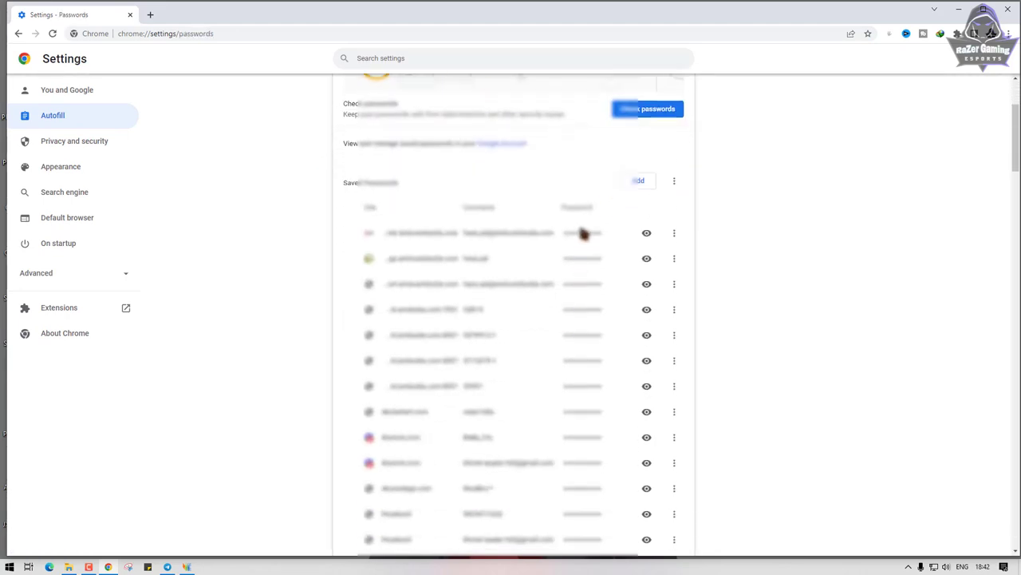
{"action": "scroll", "coordinate": [587, 304], "scroll_direction": "up", "scroll_amount": 5}
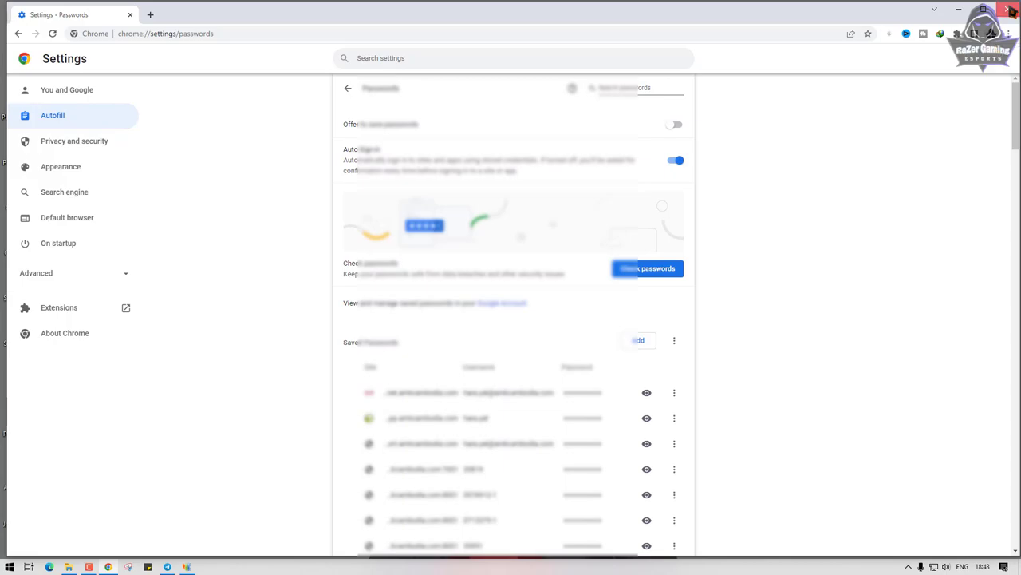
{"action": "left_click", "coordinate": [1007, 9]}
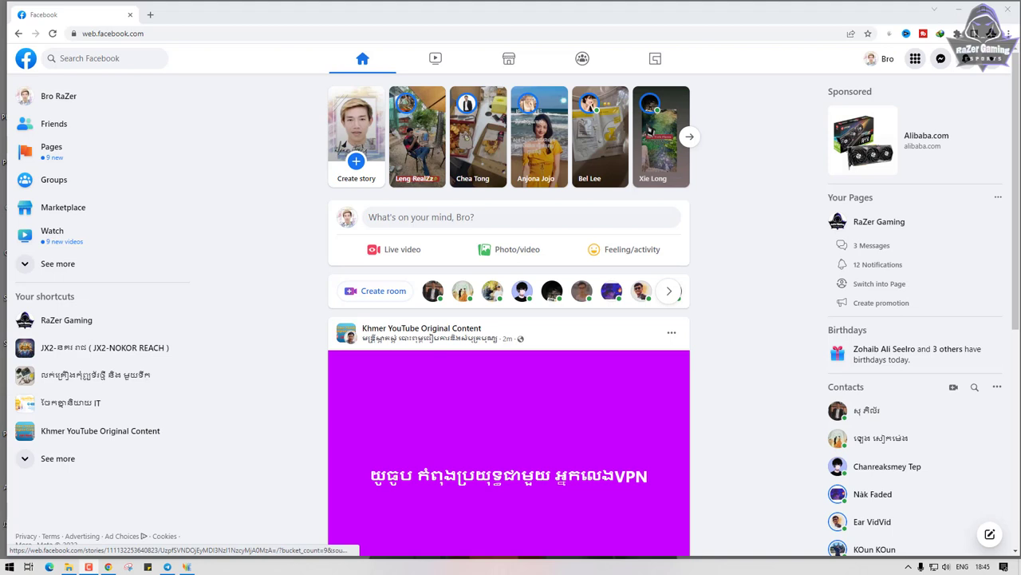
Open Facebook's Security and Login settings and expand the full list of logged-in devices.
{"action": "left_click", "coordinate": [968, 59]}
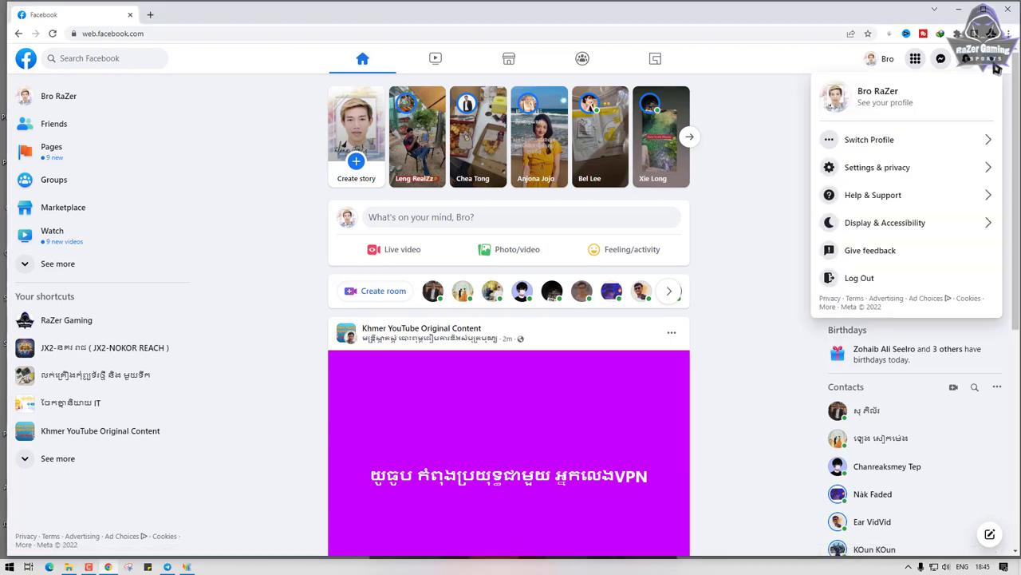
{"action": "left_click", "coordinate": [879, 169]}
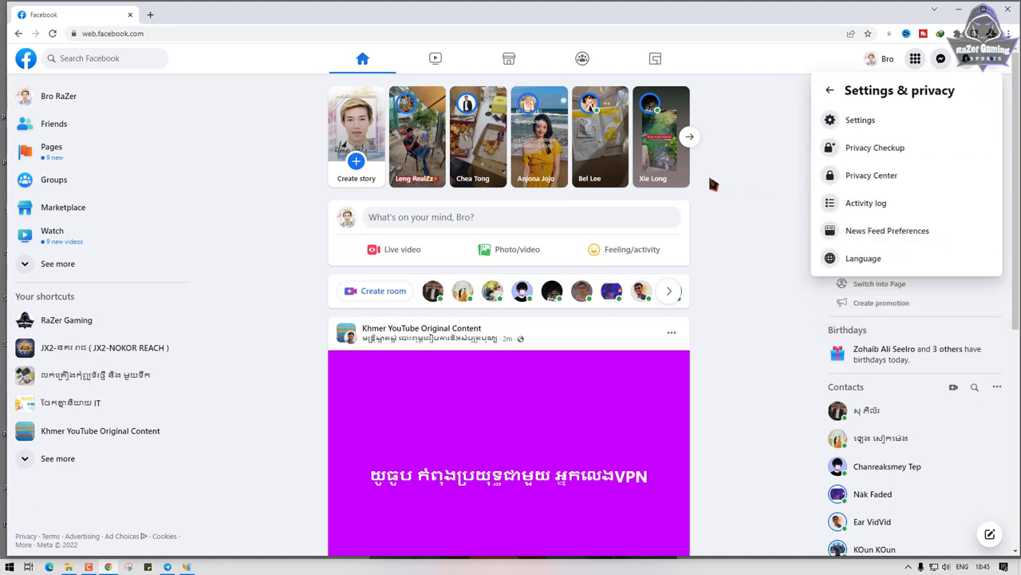
{"action": "left_click", "coordinate": [865, 121]}
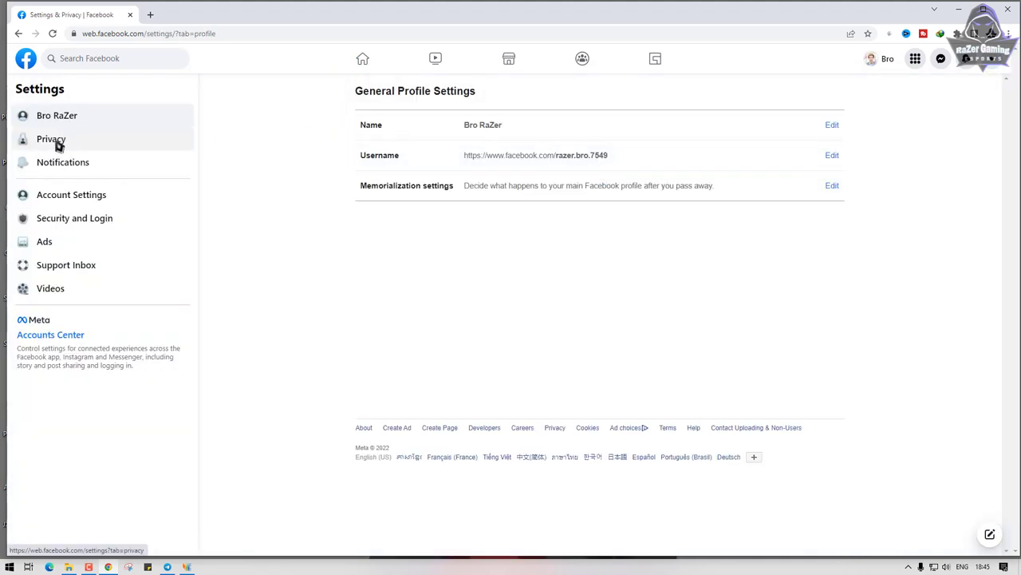
{"action": "left_click", "coordinate": [63, 219]}
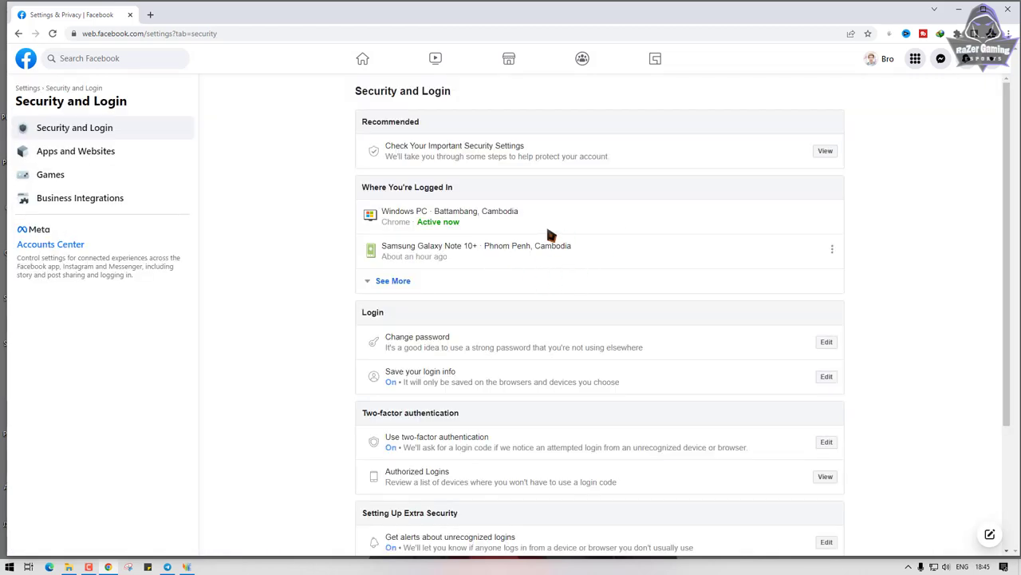
{"action": "left_click", "coordinate": [392, 282]}
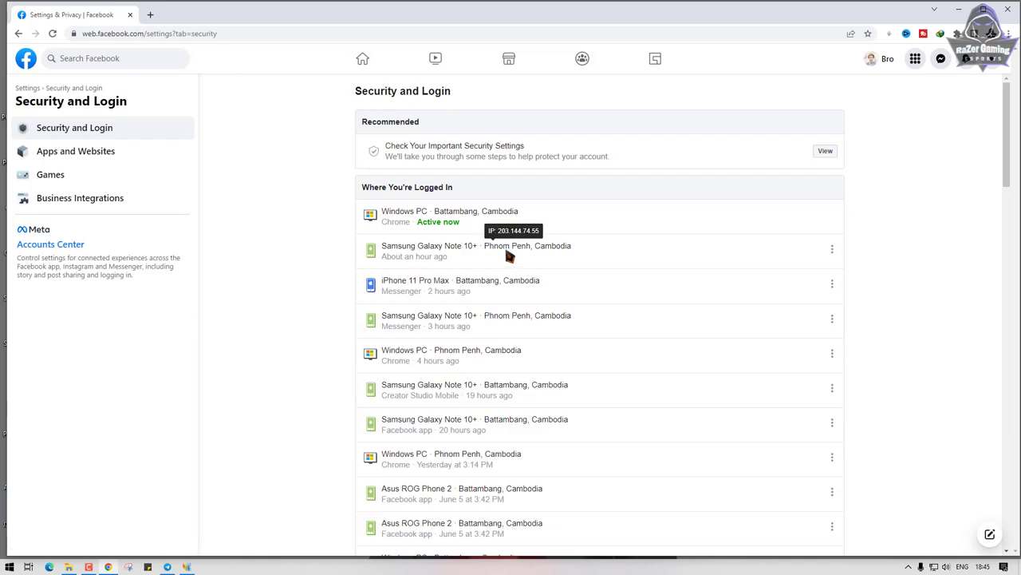
Review the logged-in devices, show the options for the Samsung Galaxy Note 10+ session from about an hour ago, and close the browser.
{"action": "scroll", "coordinate": [490, 225], "scroll_direction": "down", "scroll_amount": 1}
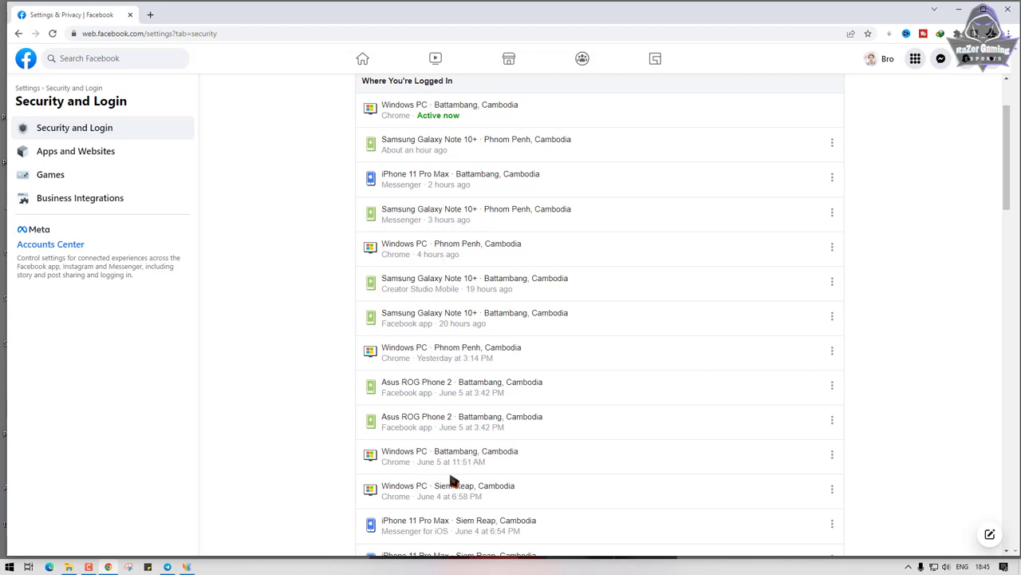
{"action": "scroll", "coordinate": [452, 478], "scroll_direction": "up", "scroll_amount": 1}
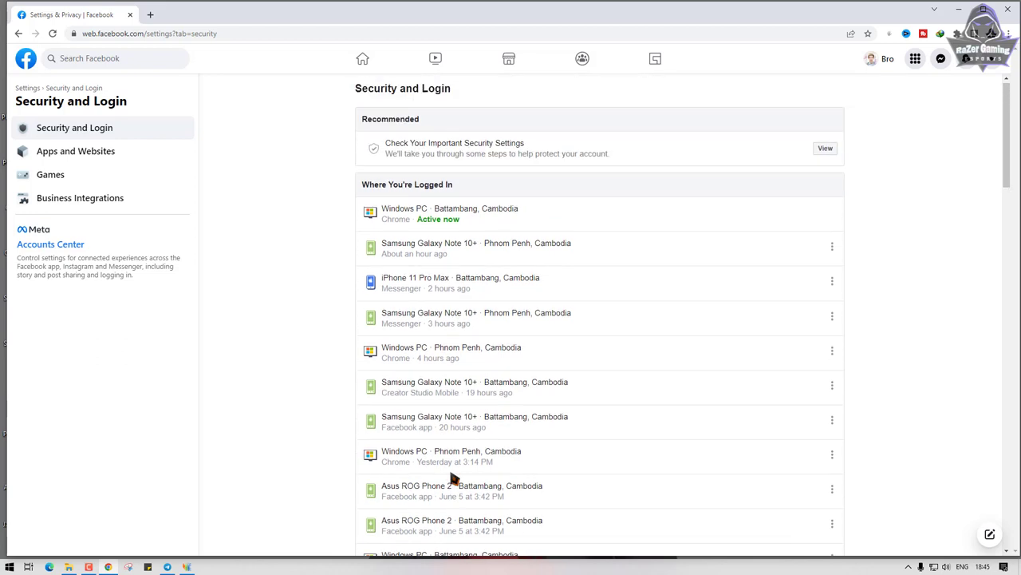
{"action": "left_click", "coordinate": [832, 250]}
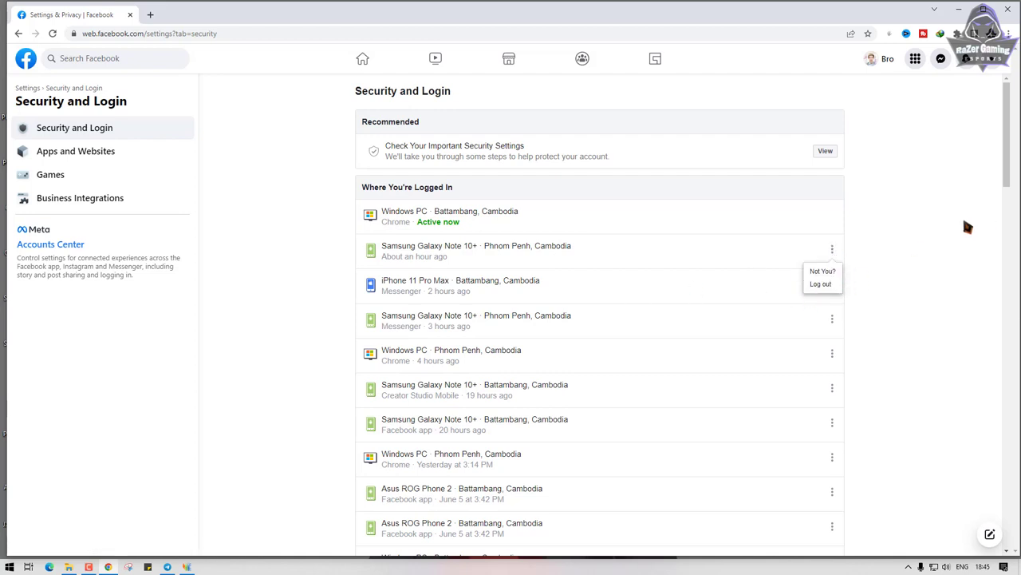
{"action": "left_click", "coordinate": [1007, 9]}
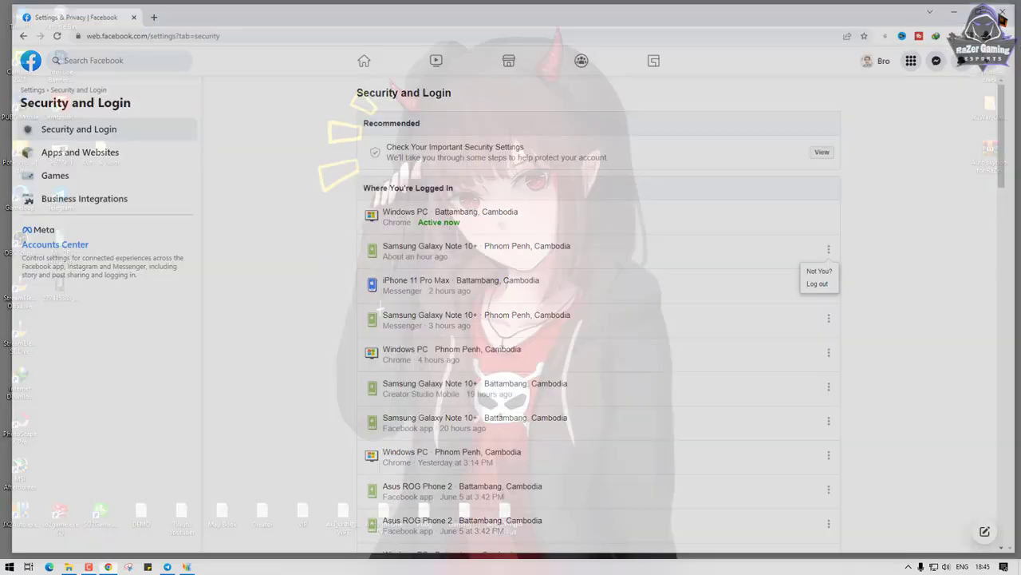